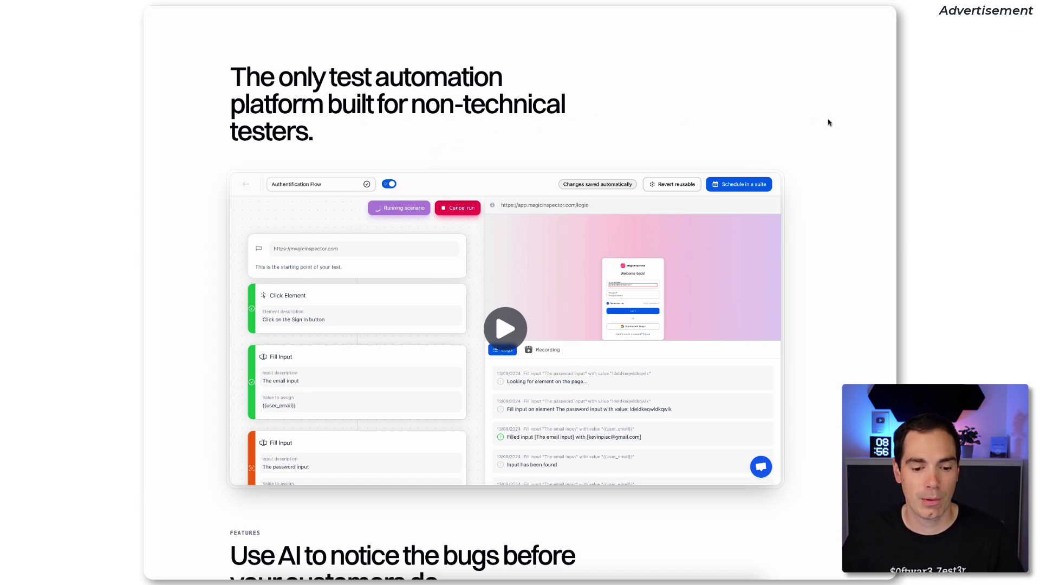
- Look through the feature sections on the test automation platform's landing page
scroll(827, 123, "down", 4)
scroll(828, 121, "down", 5)
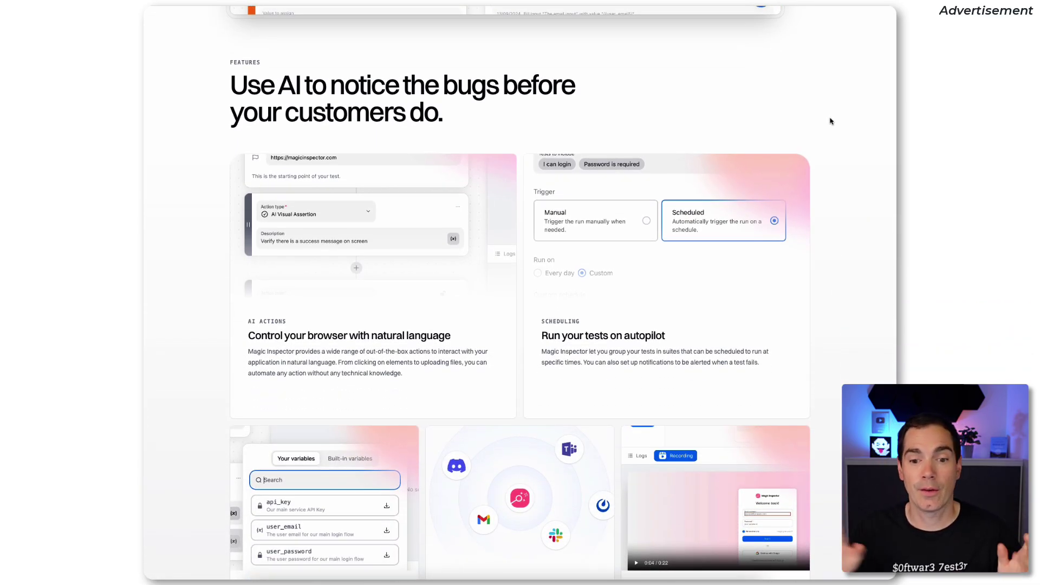
scroll(834, 122, "down", 6)
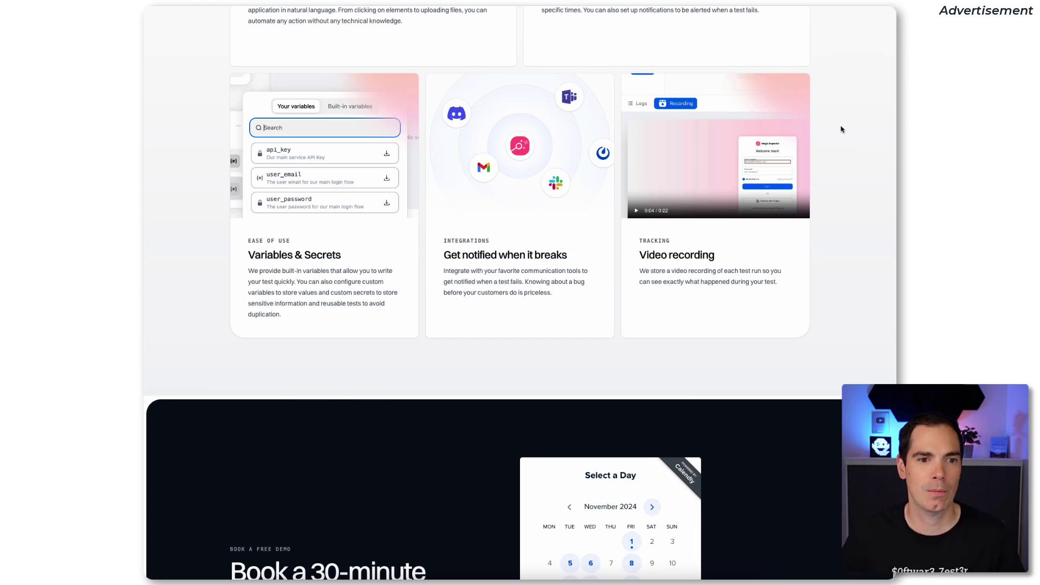
scroll(840, 129, "up", 12)
scroll(848, 129, "up", 4)
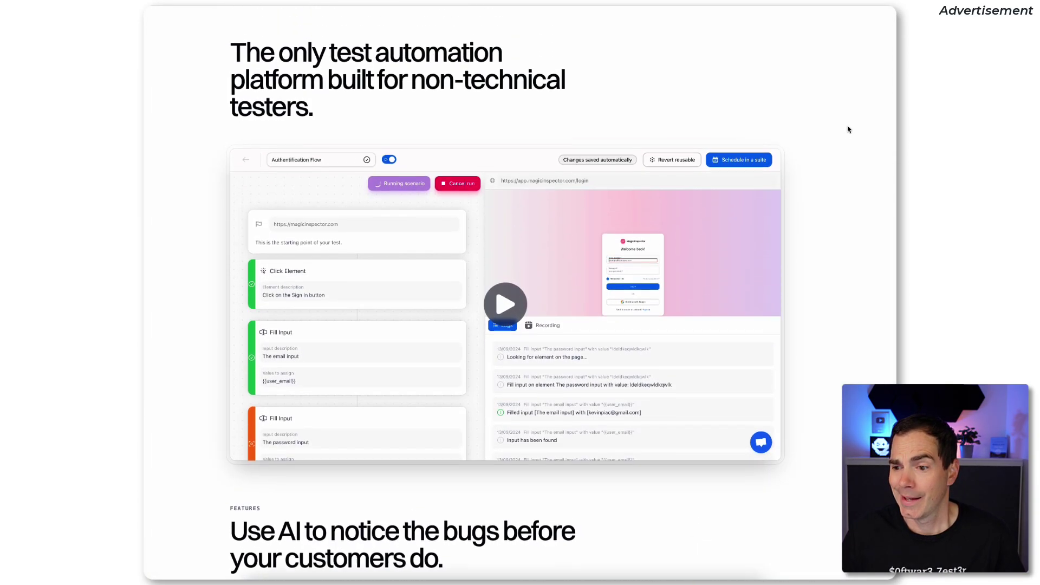
scroll(848, 129, "up", 2)
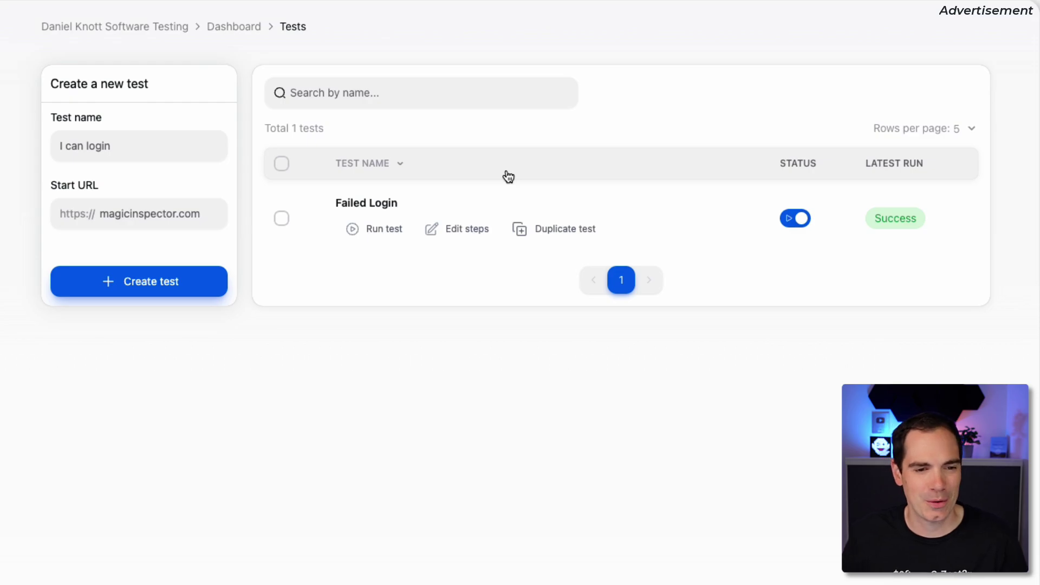
- Create a new test named "Go shopping" with the start URL practicesoftwaretesting.com
left_click(131, 145)
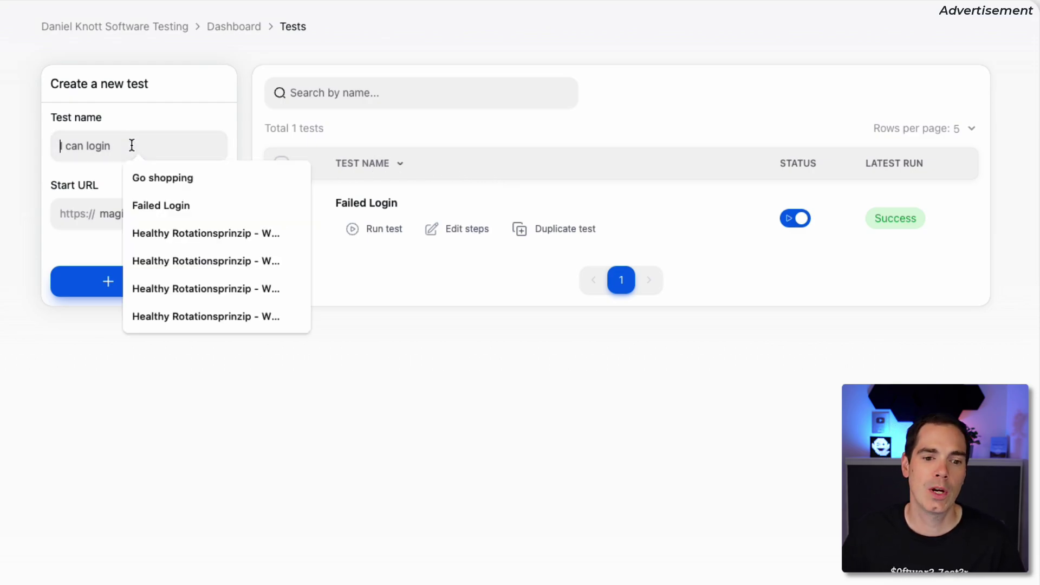
left_click(148, 177)
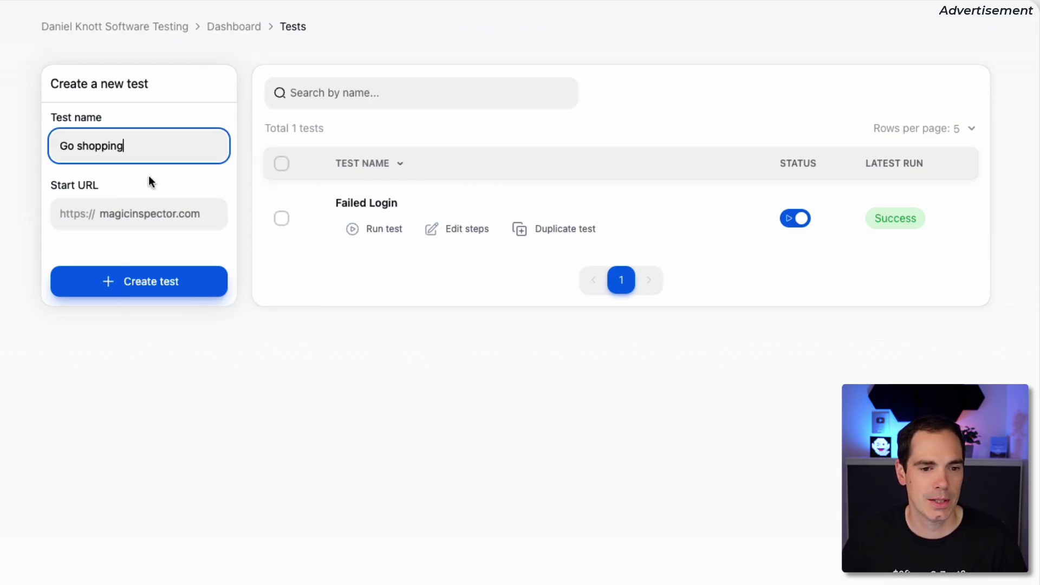
left_click(139, 217)
type("practicesoftwaretesting.com")
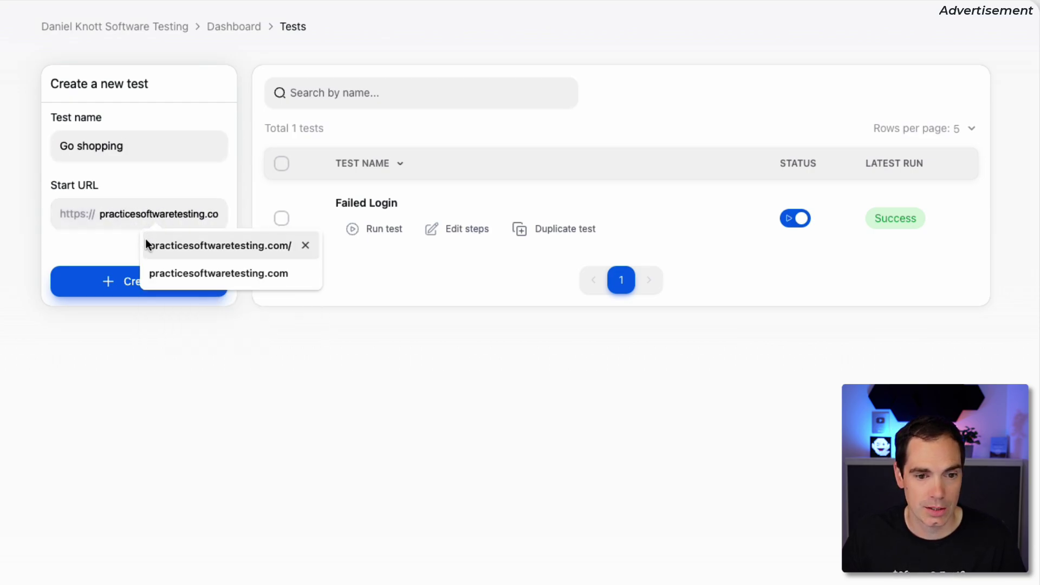
left_click(147, 239)
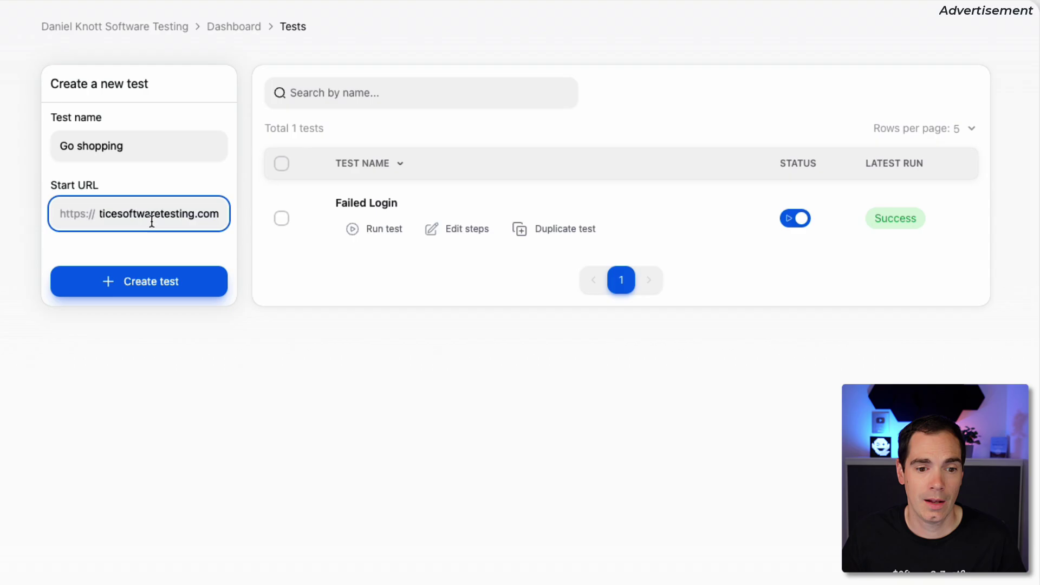
left_click(152, 283)
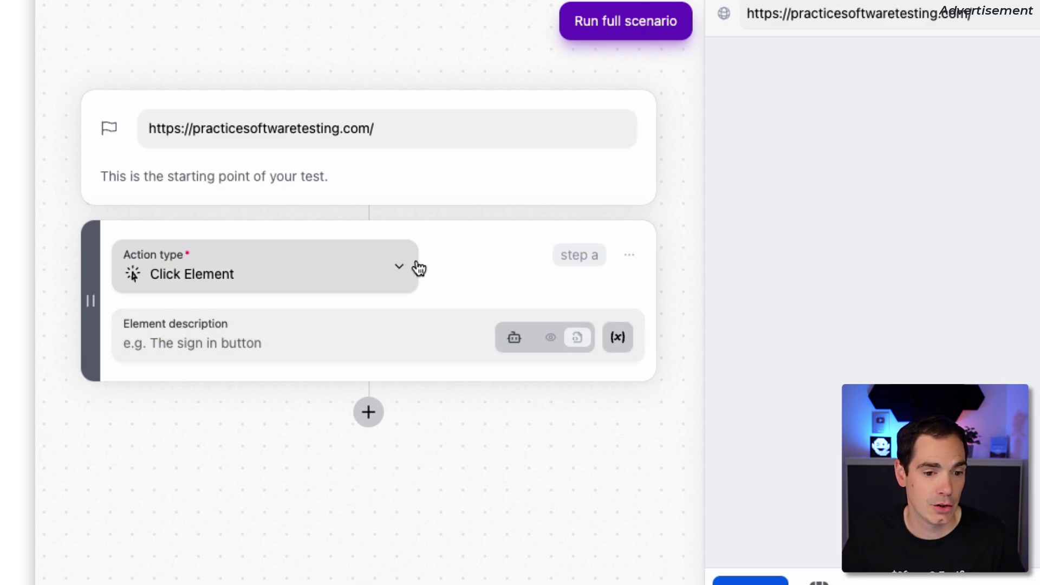
- Examine the action types available for the first test step without changing the selected one
left_click(412, 267)
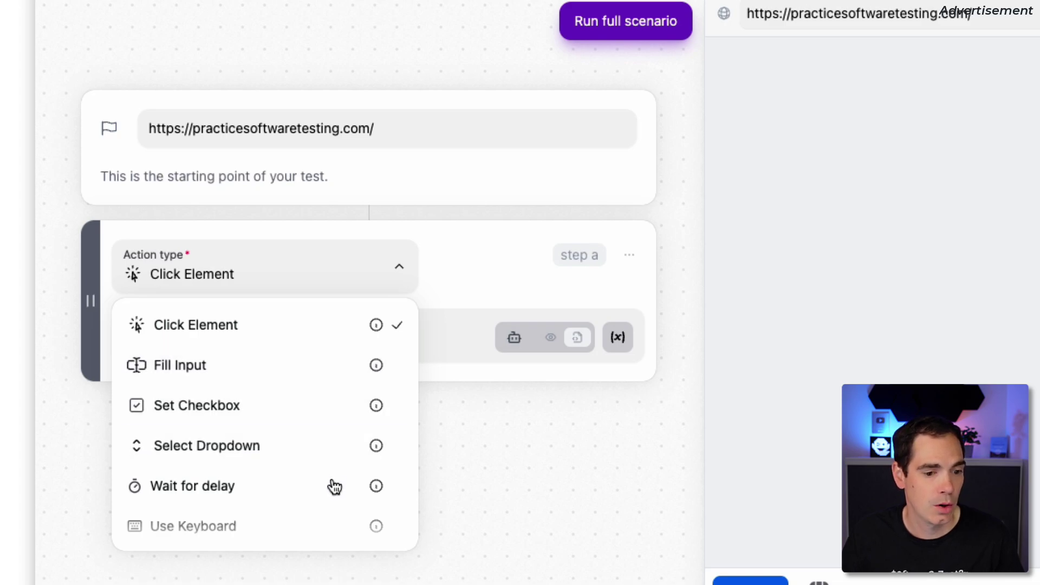
scroll(332, 490, "down", 1)
scroll(303, 533, "down", 5)
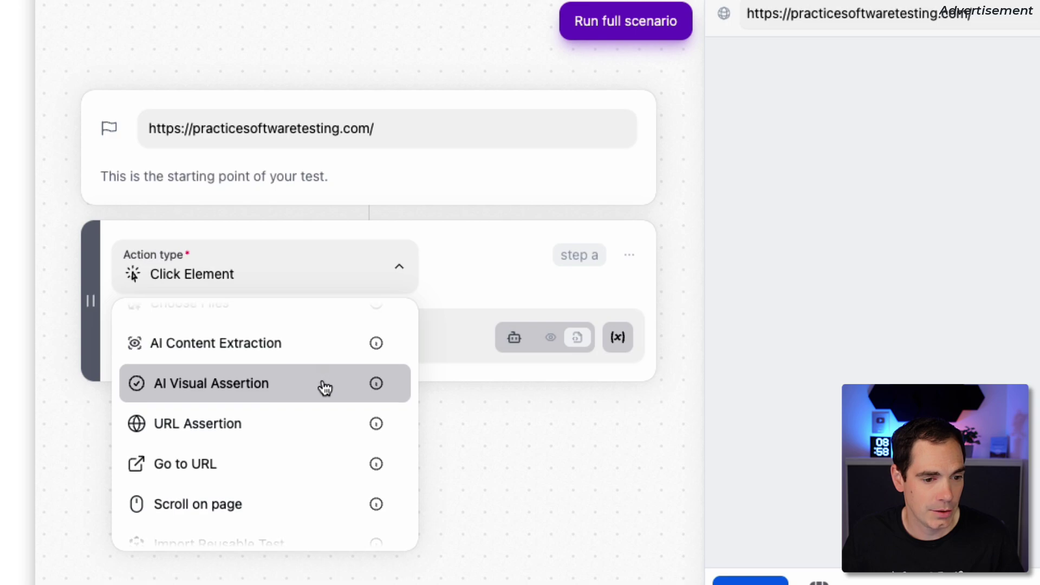
scroll(320, 373, "up", 3)
scroll(325, 379, "up", 3)
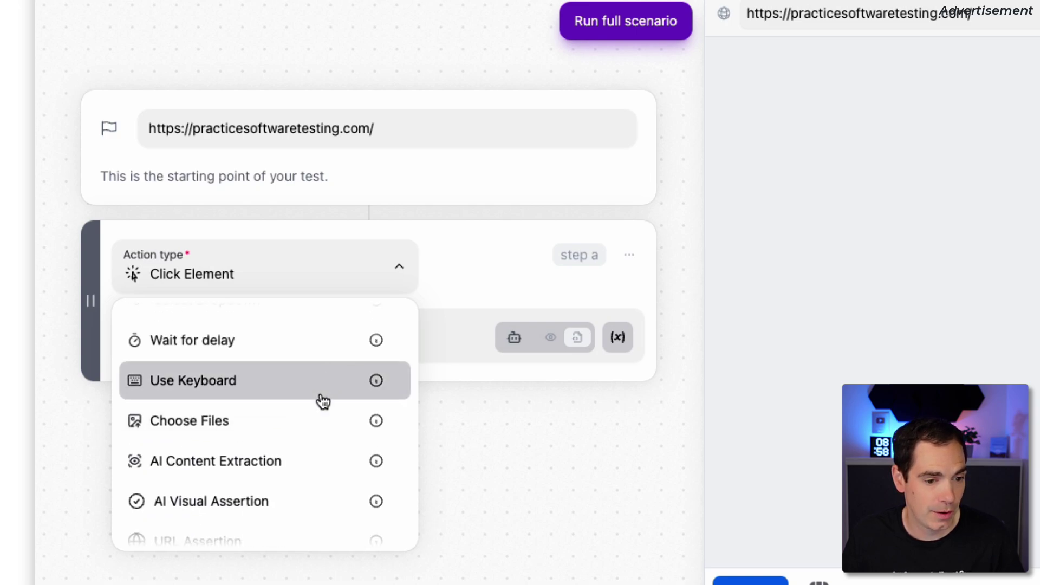
scroll(317, 422, "down", 1)
scroll(317, 422, "down", 3)
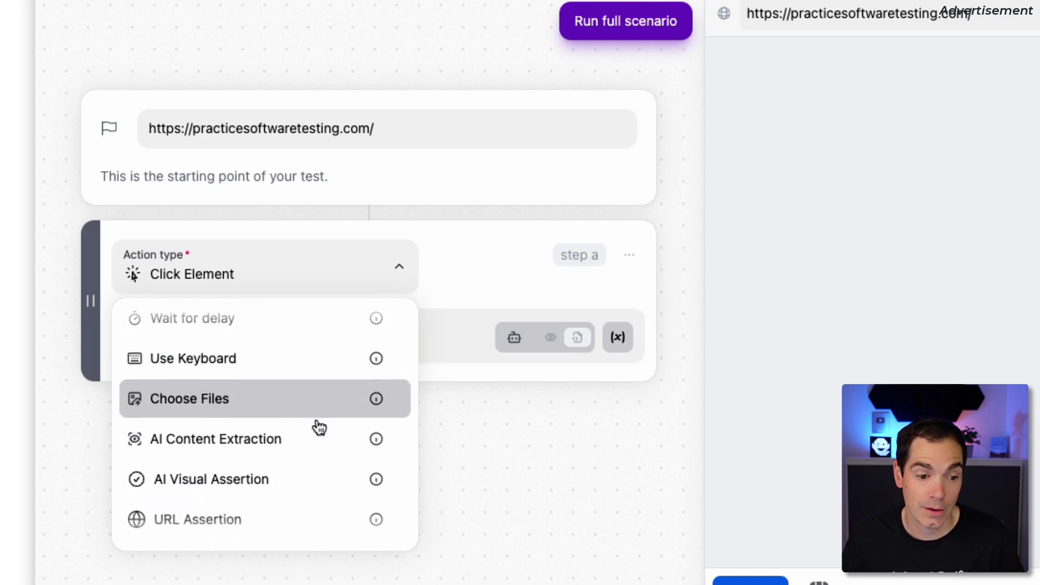
scroll(321, 427, "down", 1)
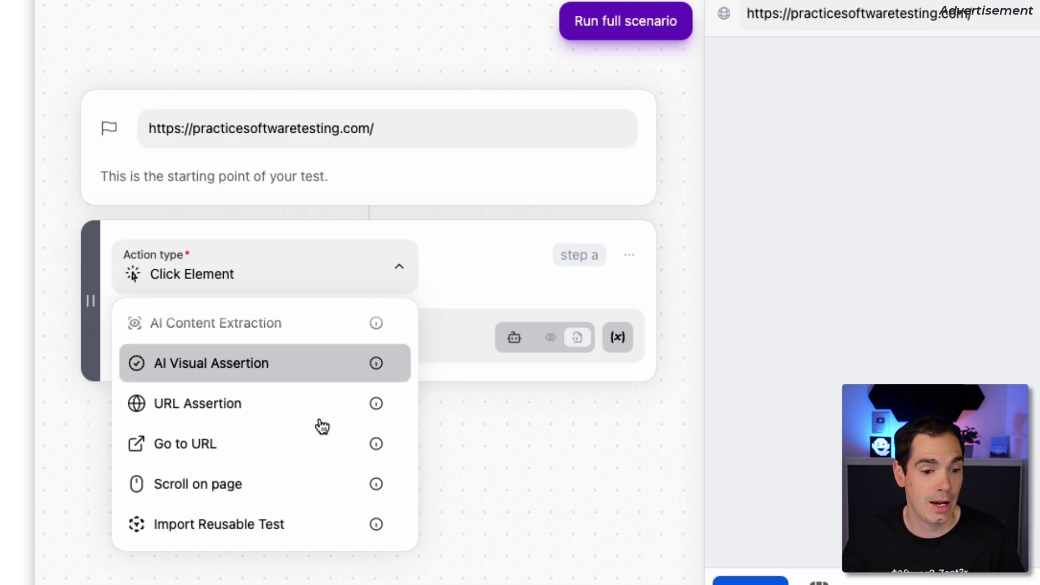
key("Escape")
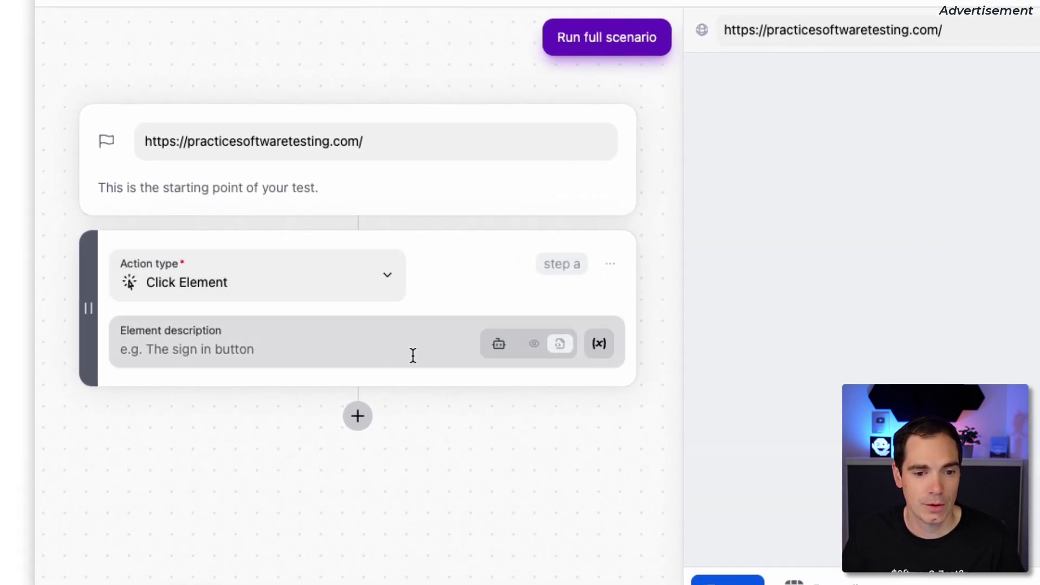
- Describe the first Click Element step as "Click on login", run the full scenario and return to edition mode
mouse_move(500, 352)
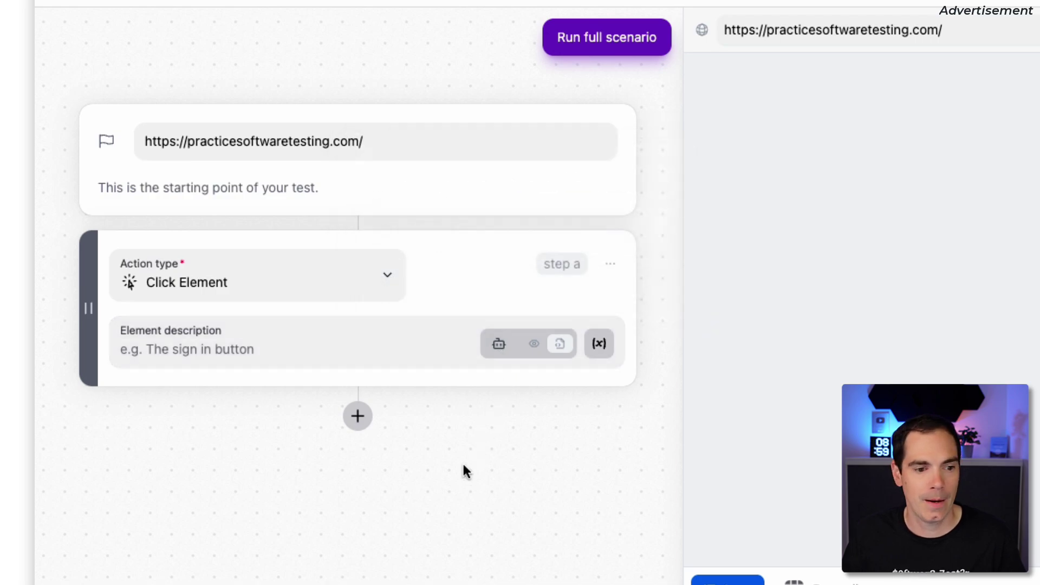
left_click(292, 338)
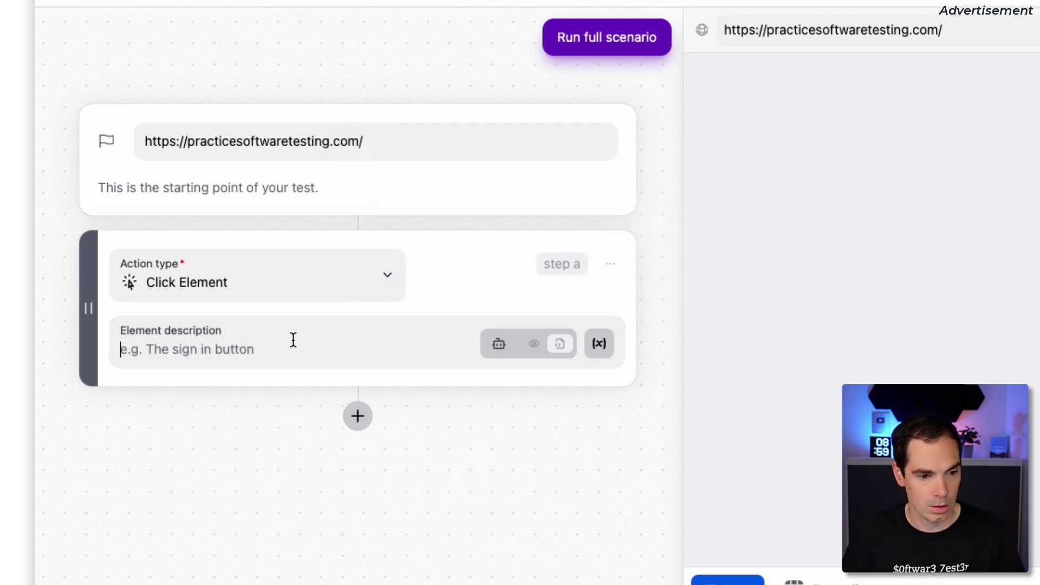
type("Click prod")
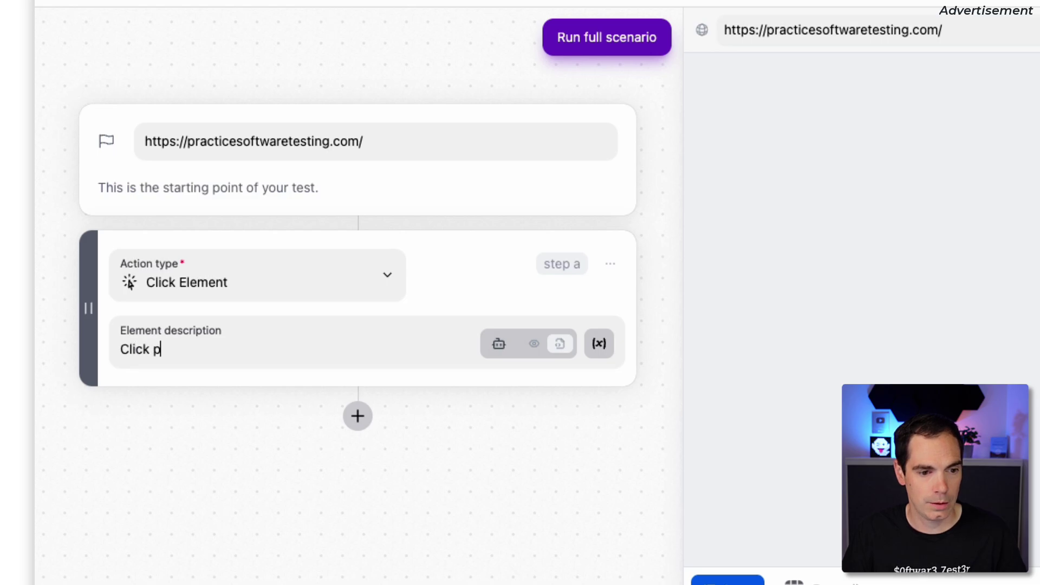
key("BackSpace")
key("BackSpace")
key("BackSpace")
key("BackSpace")
type("on logoin")
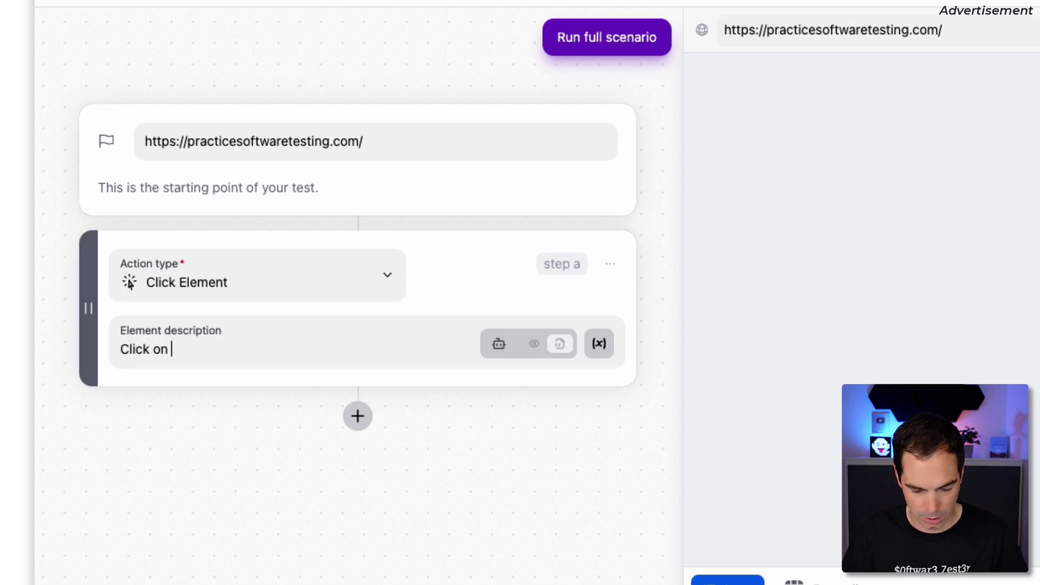
key("BackSpace")
key("BackSpace")
key("BackSpace")
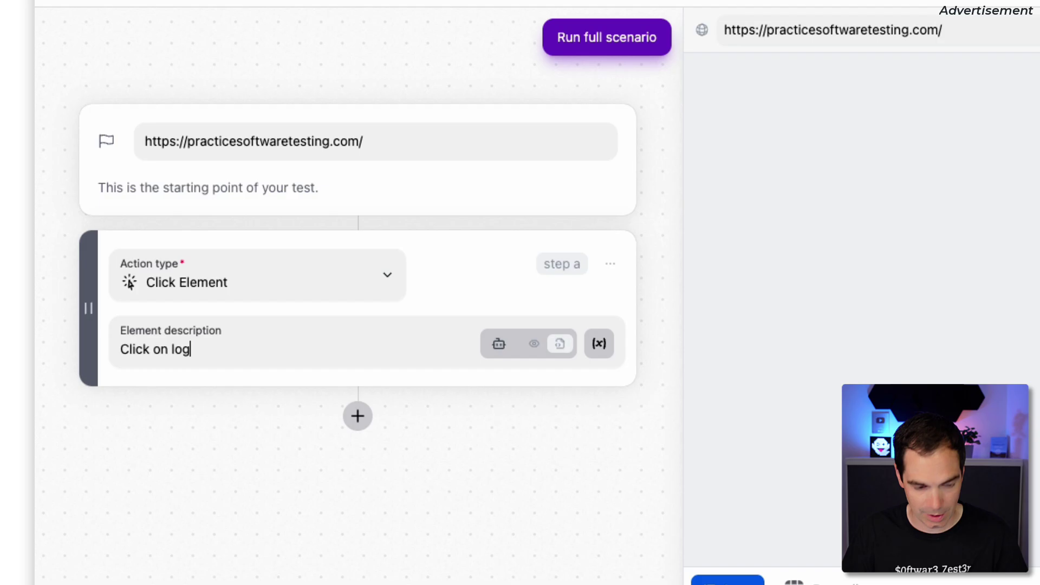
type("in")
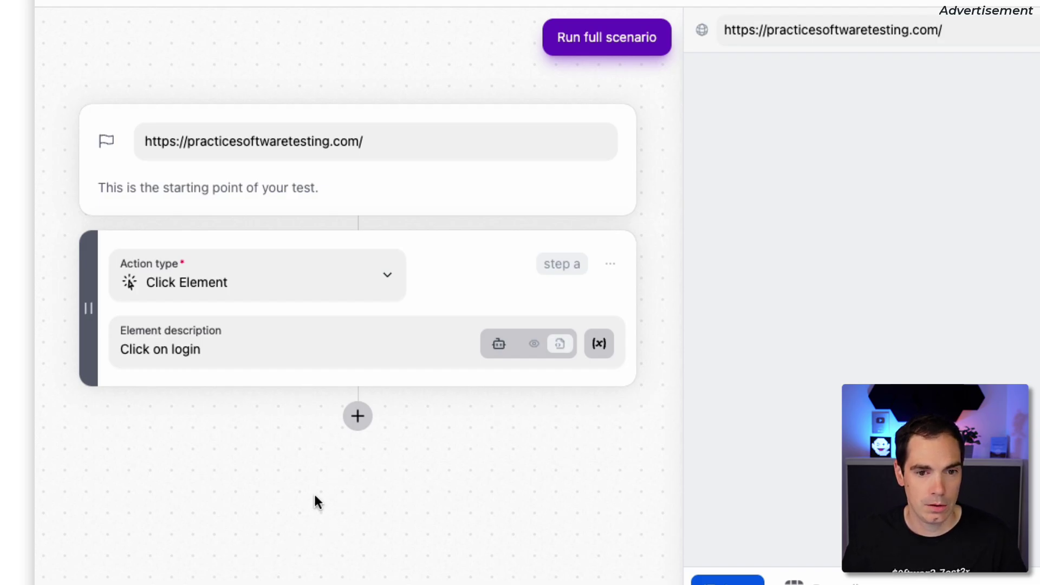
left_click(581, 39)
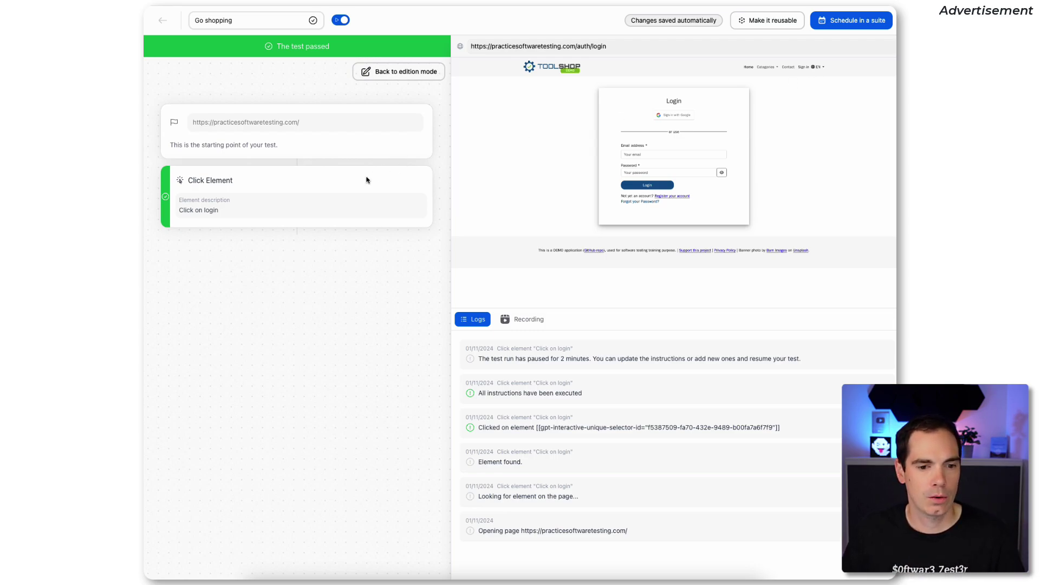
left_click(390, 75)
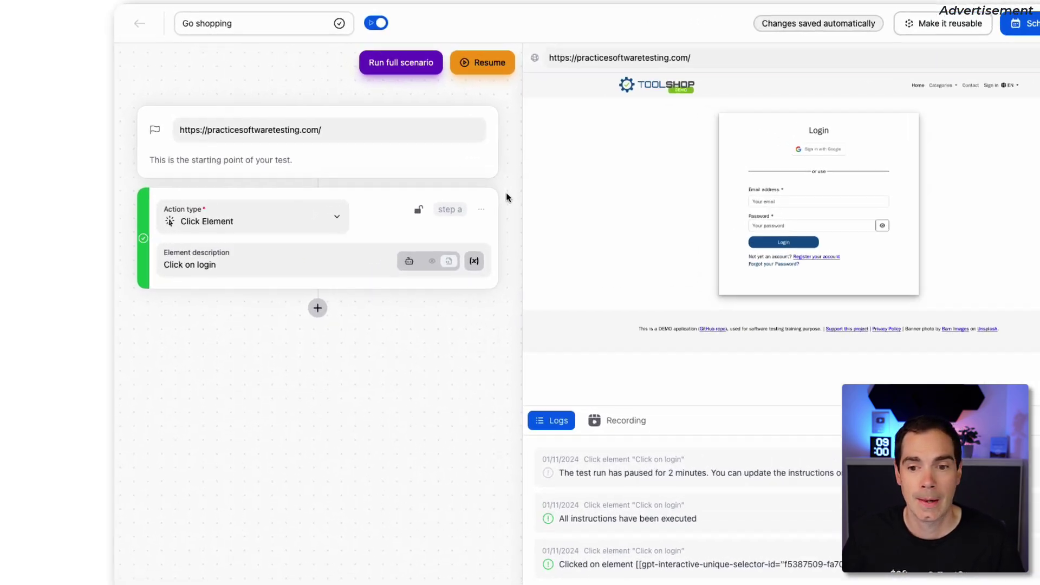
- Freeze the detected selector of the "Click on login" step and rerun the full scenario, returning to edition mode
mouse_move(504, 306)
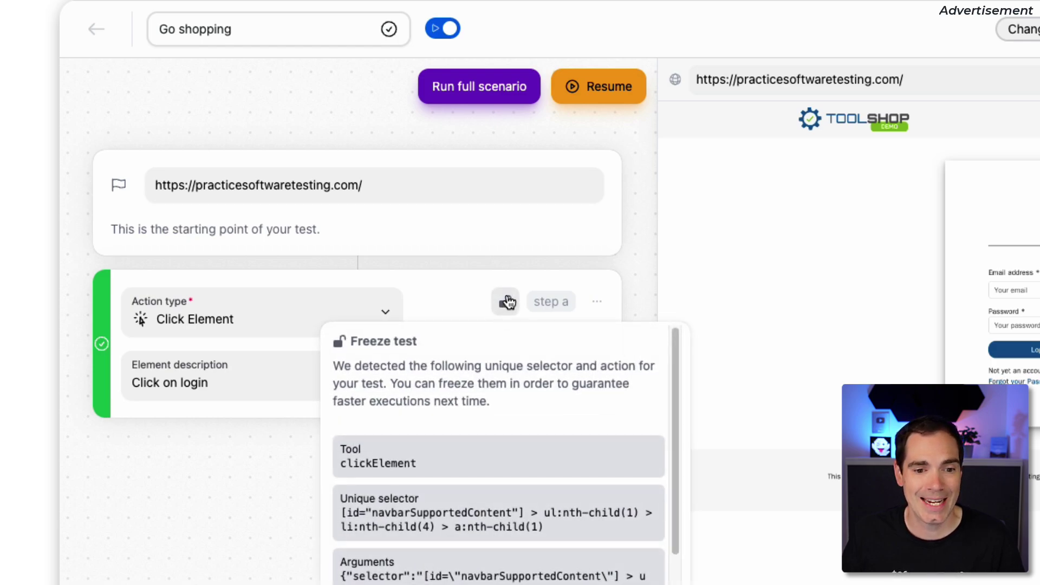
left_click(505, 303)
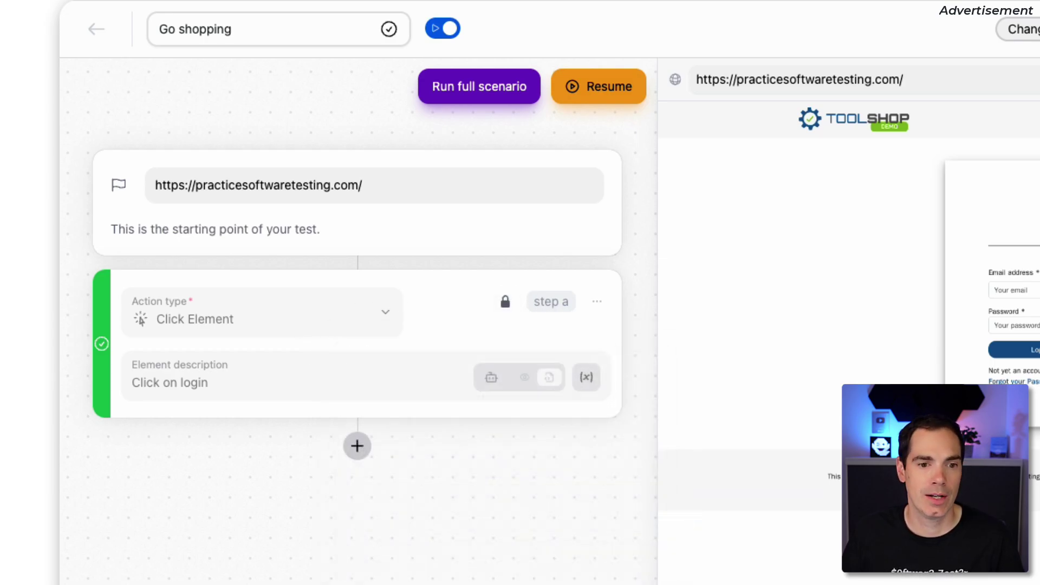
left_click(495, 95)
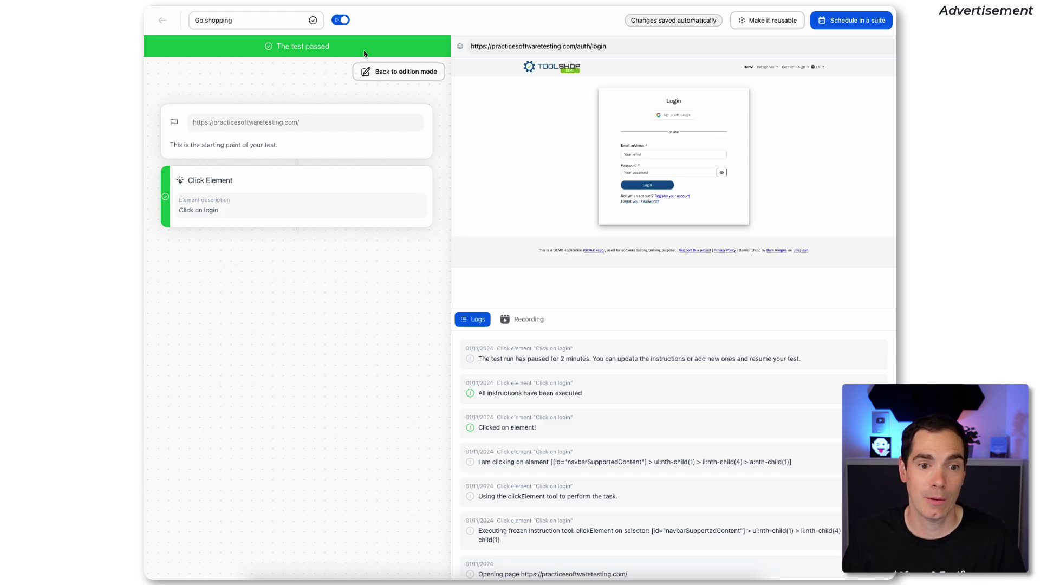
left_click(377, 76)
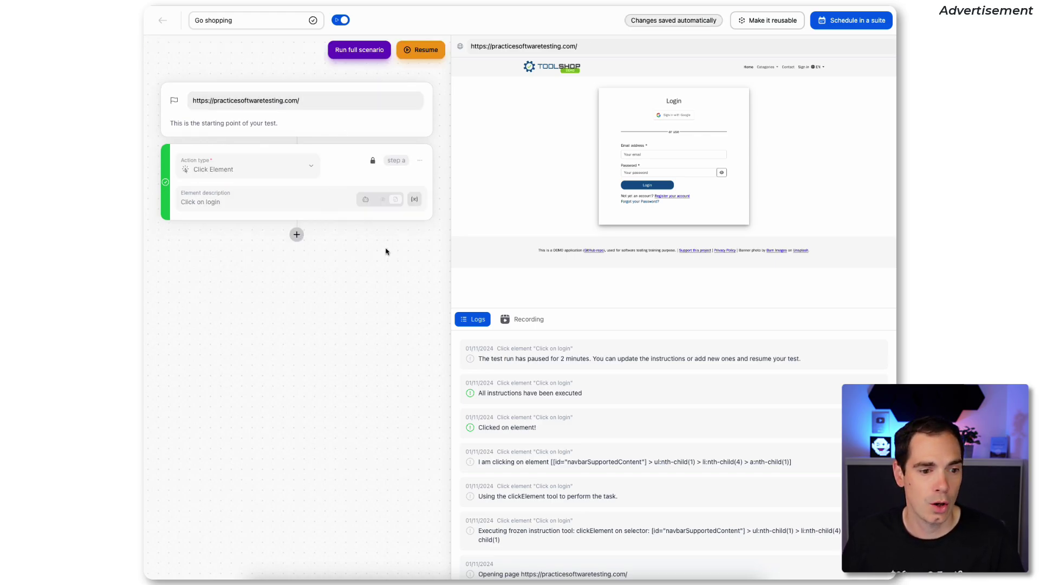
- Add a second Click Element step with the description "Press the login button"
left_click(296, 235)
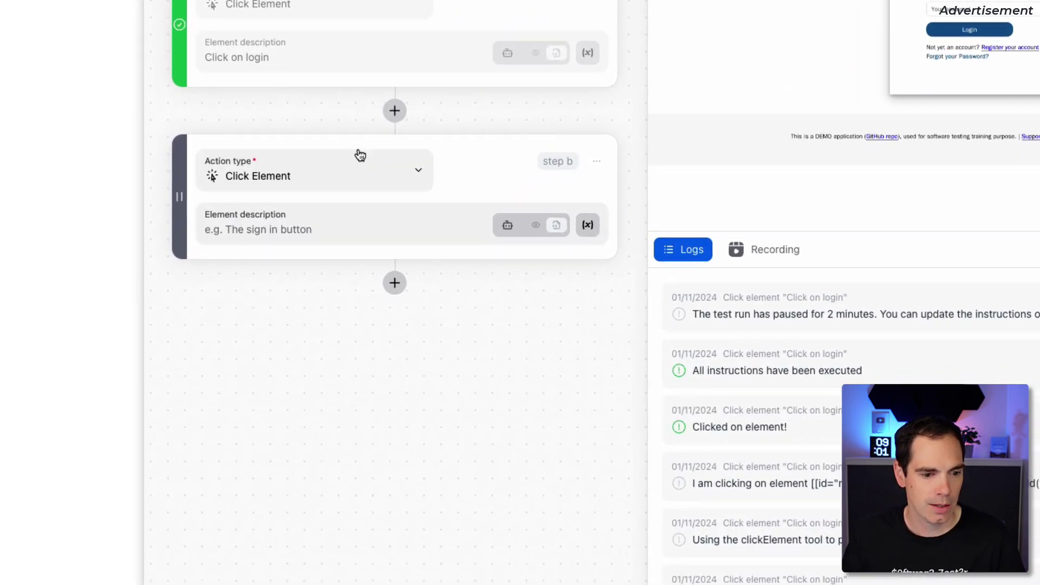
left_click(269, 303)
type("P")
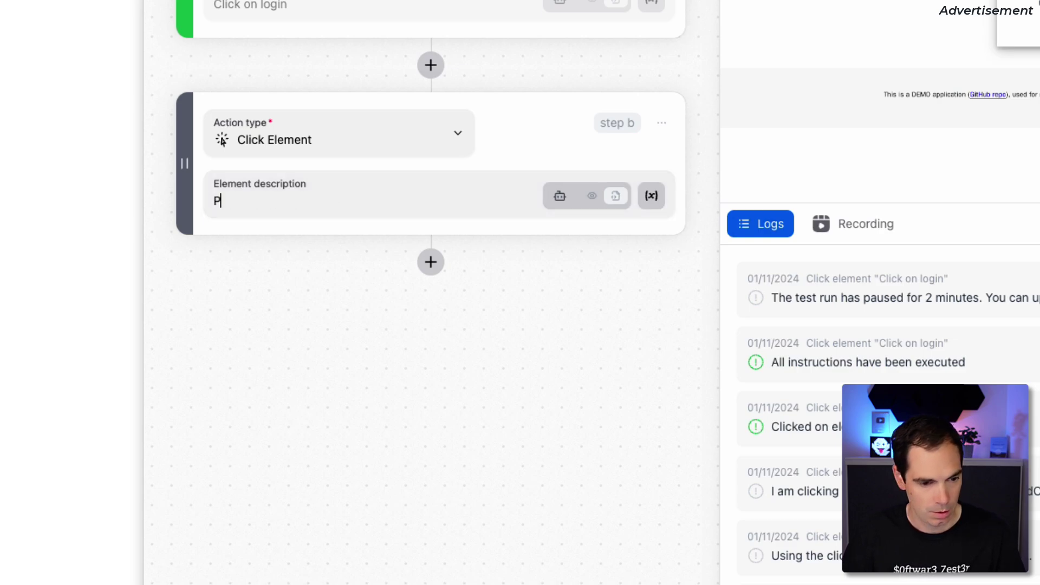
type("ress the ")
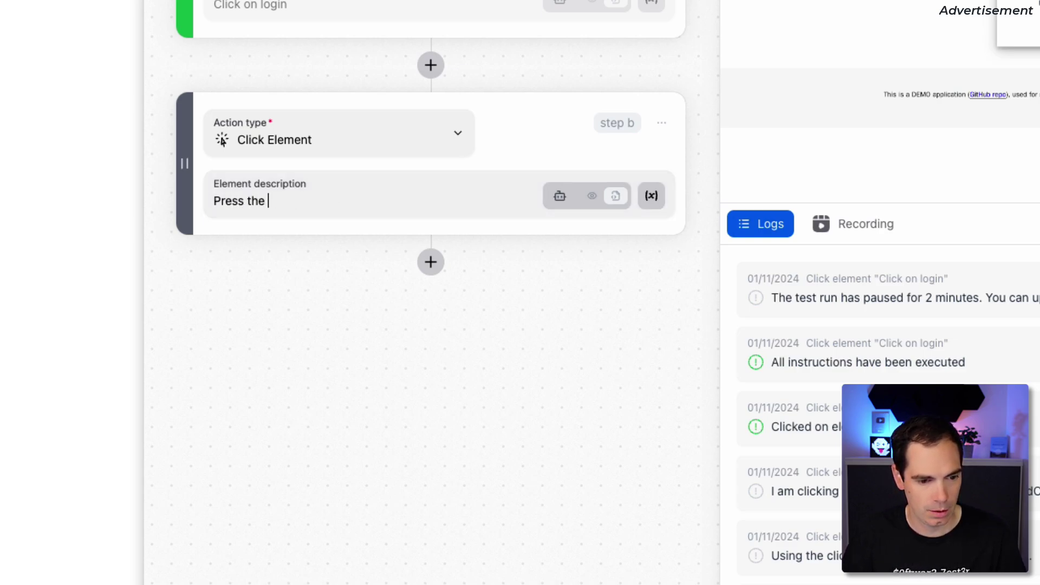
type("login button")
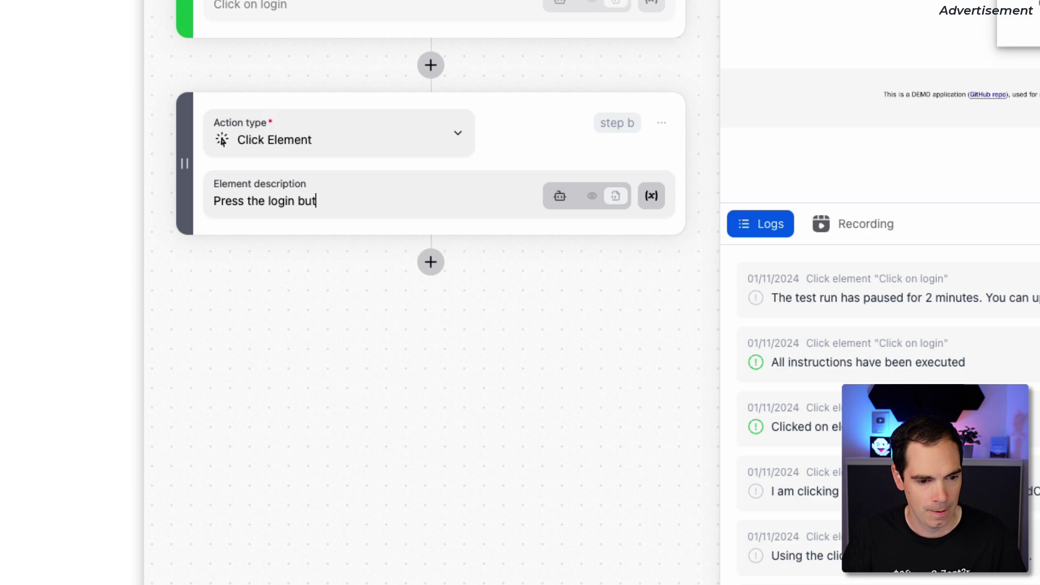
key("BackSpace")
type("n")
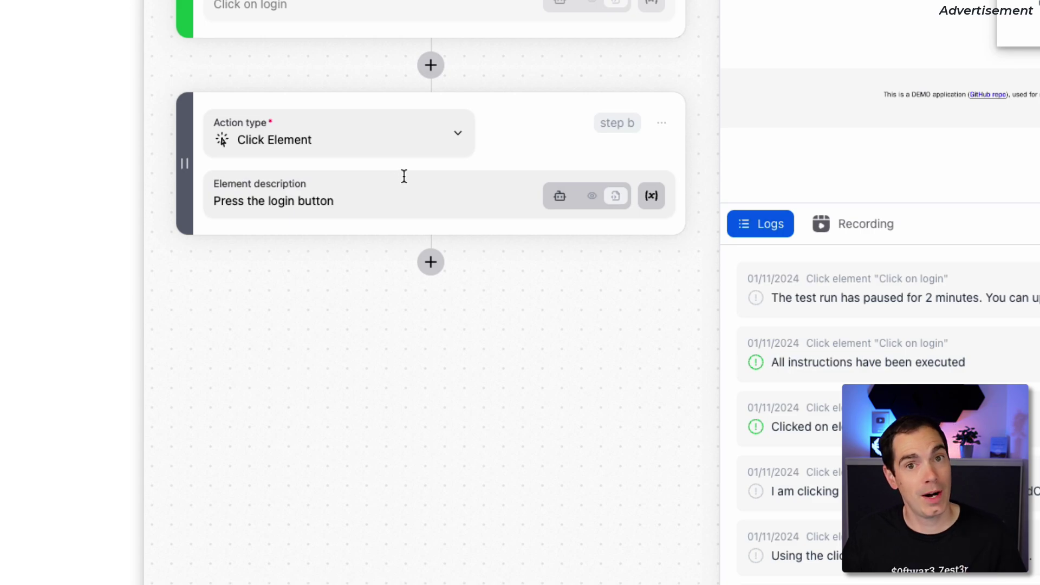
- Add a third step to the test and set its action type to AI Visual Assertion
left_click(431, 263)
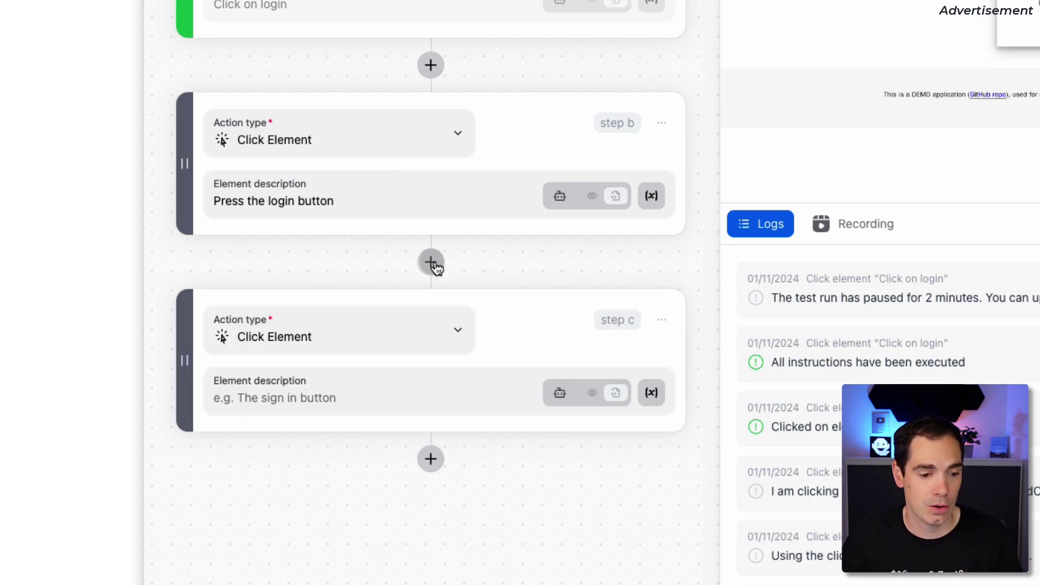
left_click(463, 337)
mouse_move(438, 280)
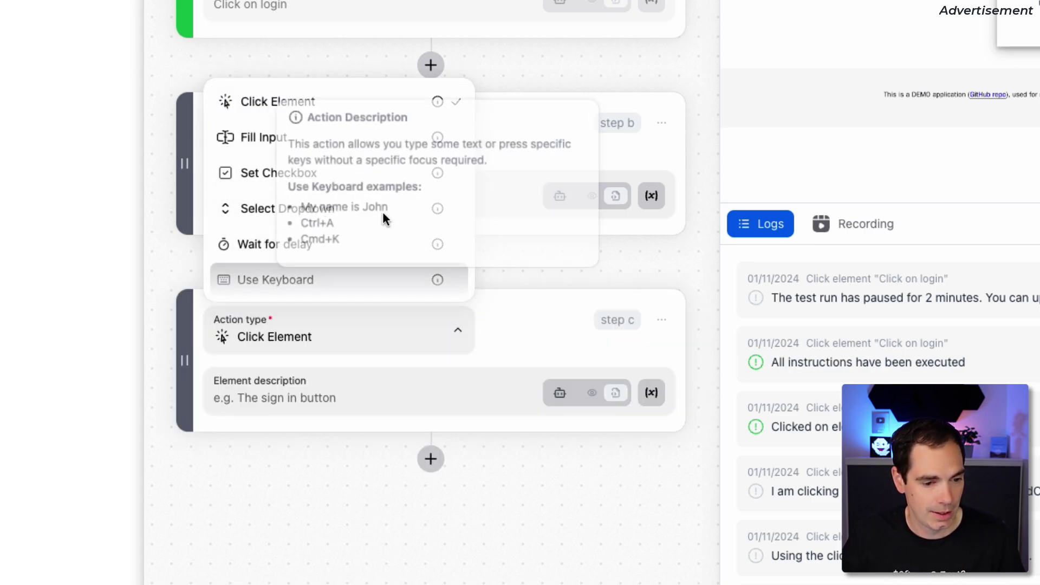
scroll(290, 179, "down", 5)
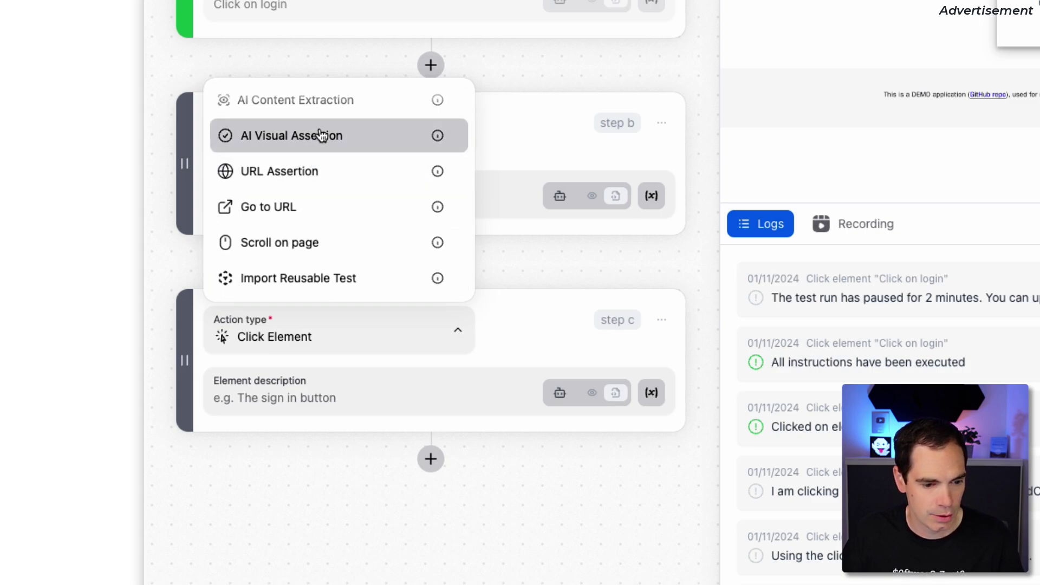
left_click(322, 135)
- Describe the AI Visual Assertion as "Then I expect to see error messages for the missing email and password"
left_click(309, 397)
type("T")
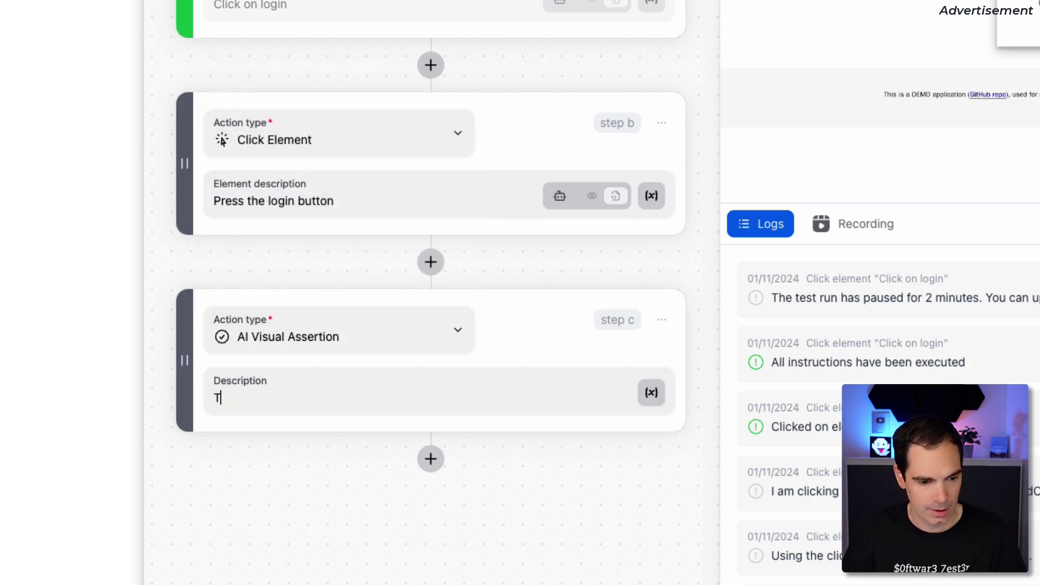
type("hen I e")
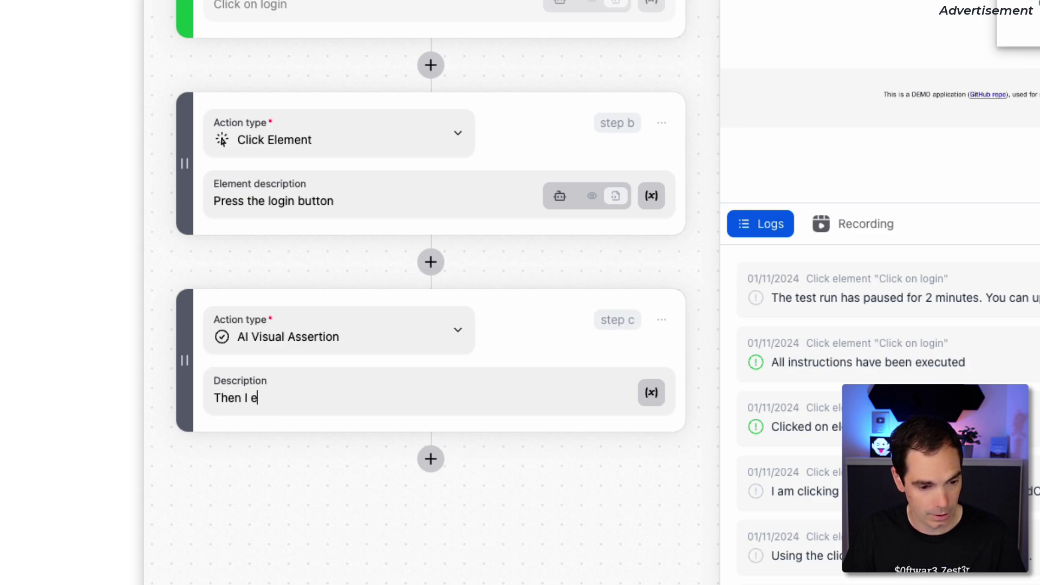
type("xpect to see")
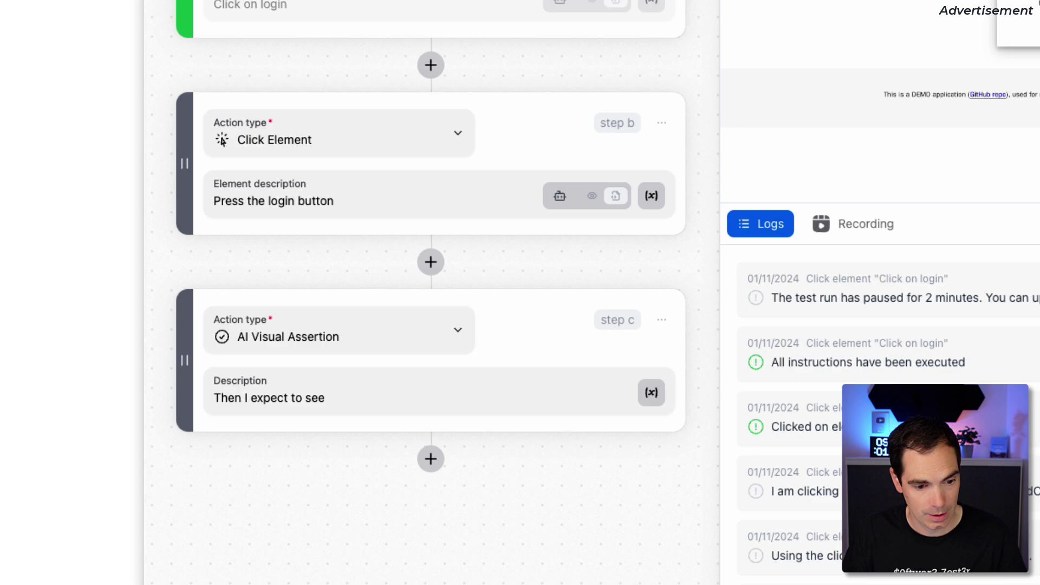
type(" error mee")
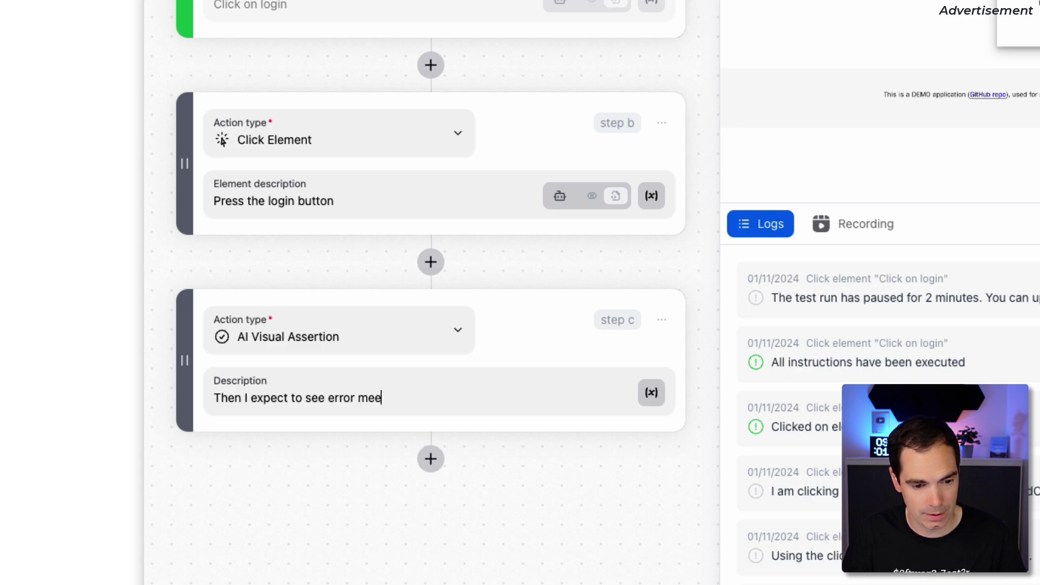
key("BackSpace")
type("ssages for ther")
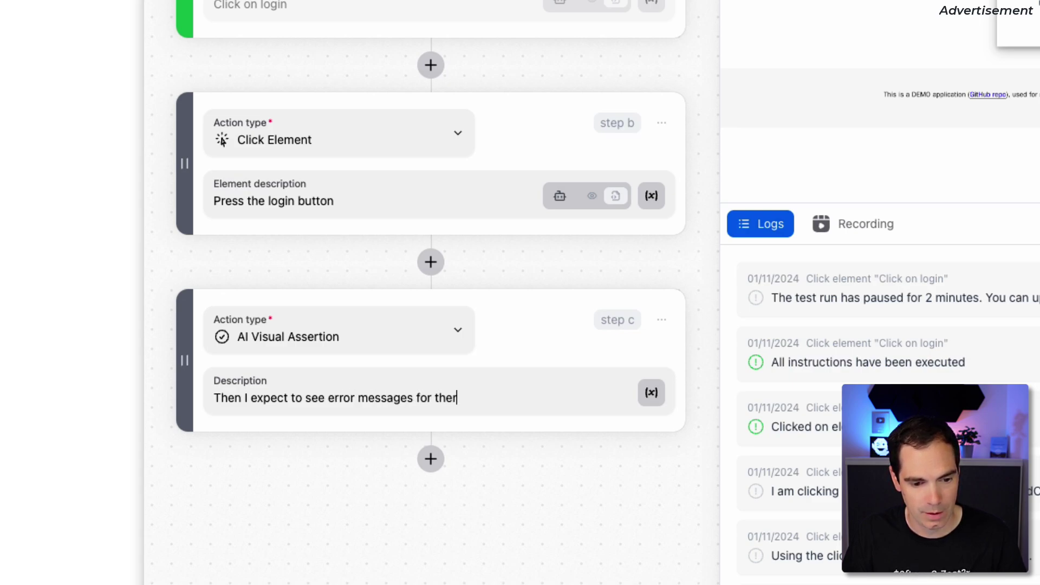
key("BackSpace")
type("missing ")
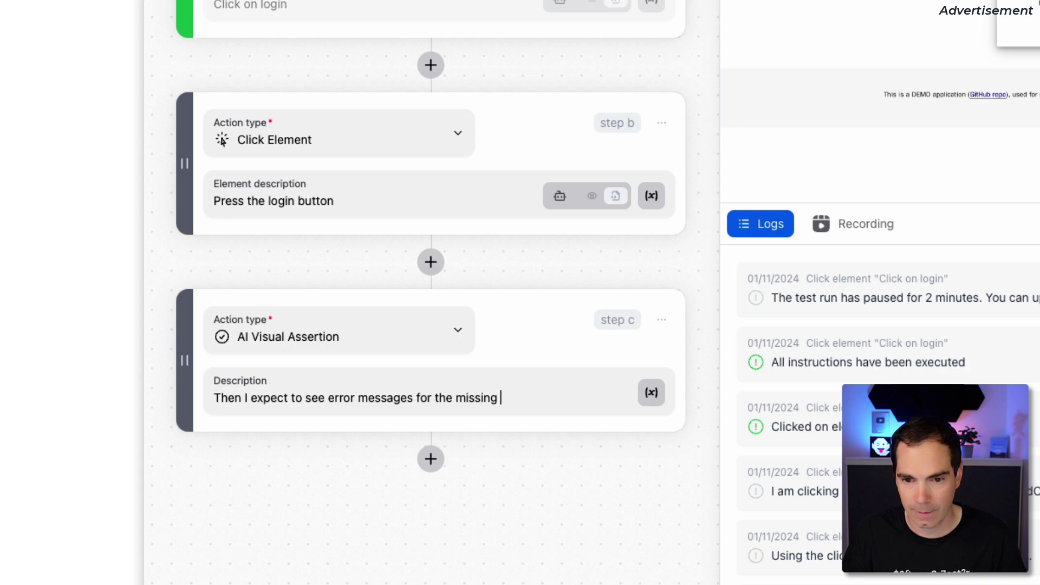
type("email and ")
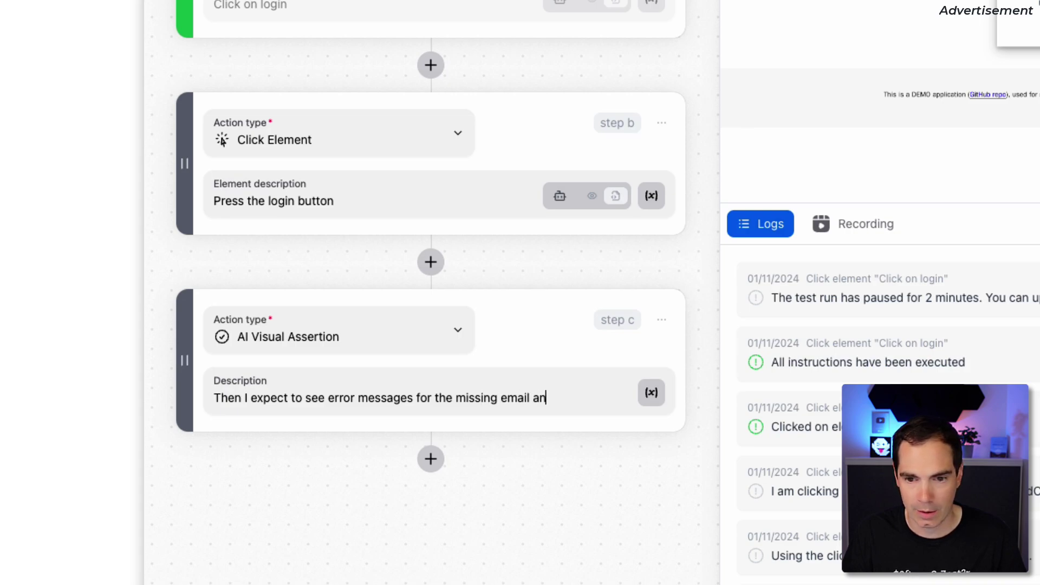
type("password")
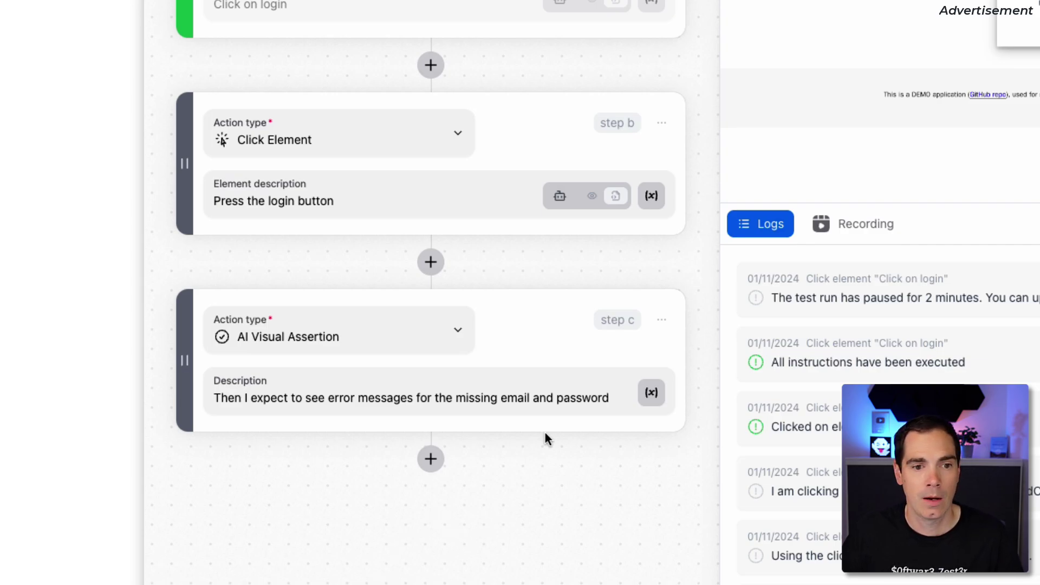
- Run the full "Go shopping" scenario and make the test reusable
left_click(345, 51)
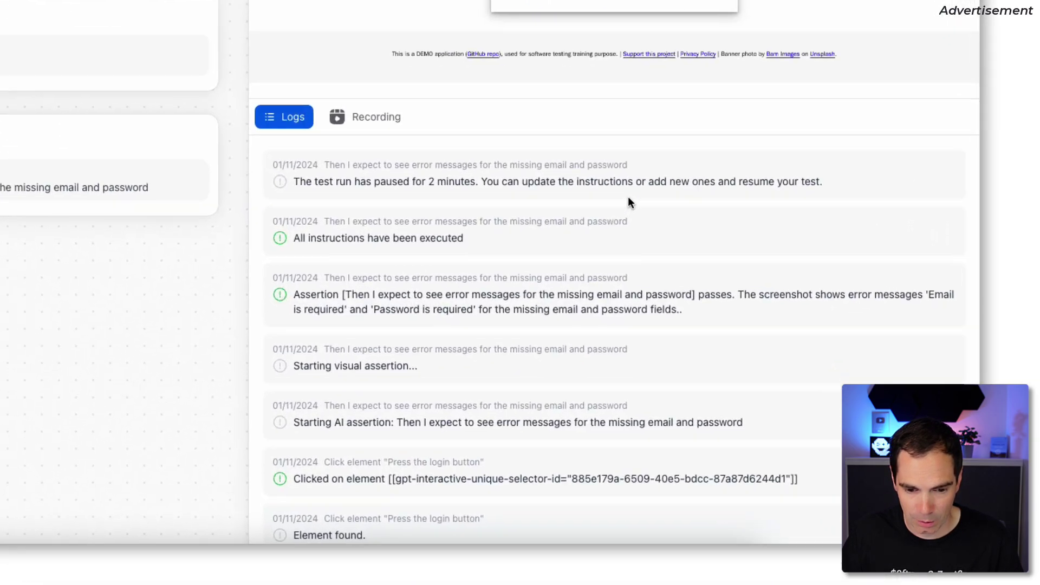
scroll(629, 198, "down", 3)
scroll(628, 198, "up", 1)
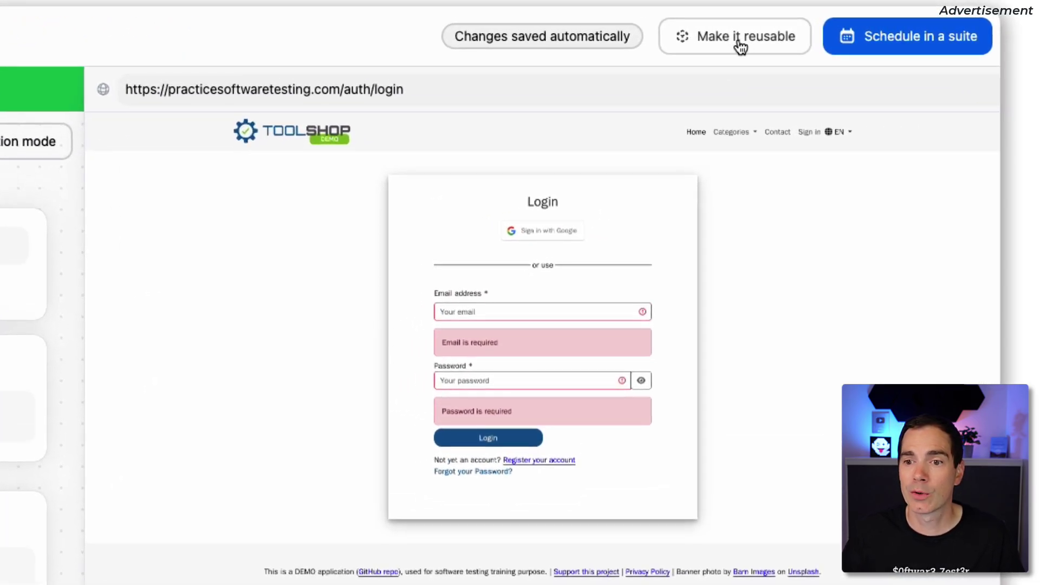
left_click(739, 42)
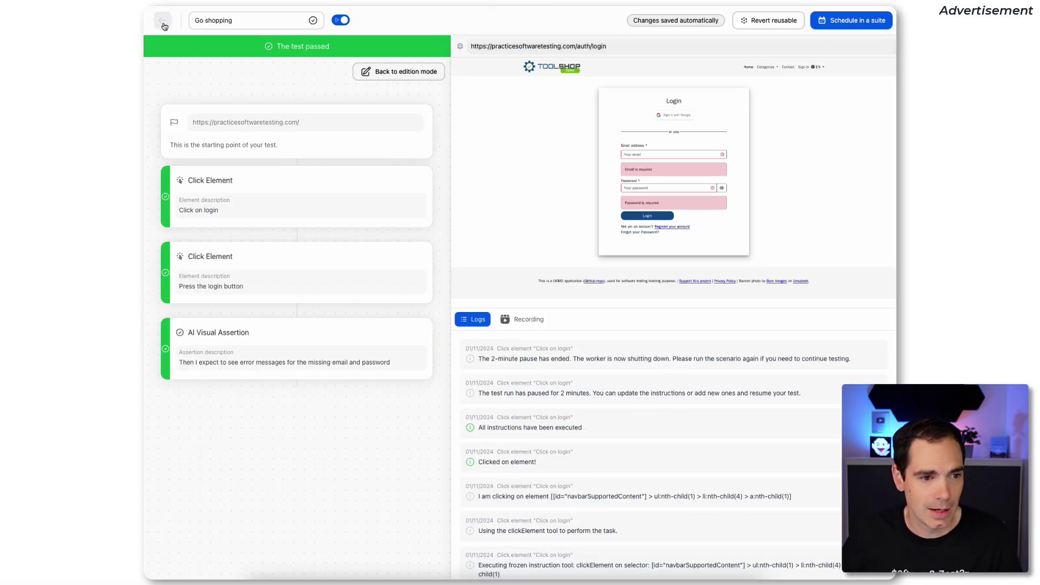
- Return to the tests overview and create a test named "another test" with the start URL practicesoftwaretesting.com
left_click(165, 22)
left_click(358, 88)
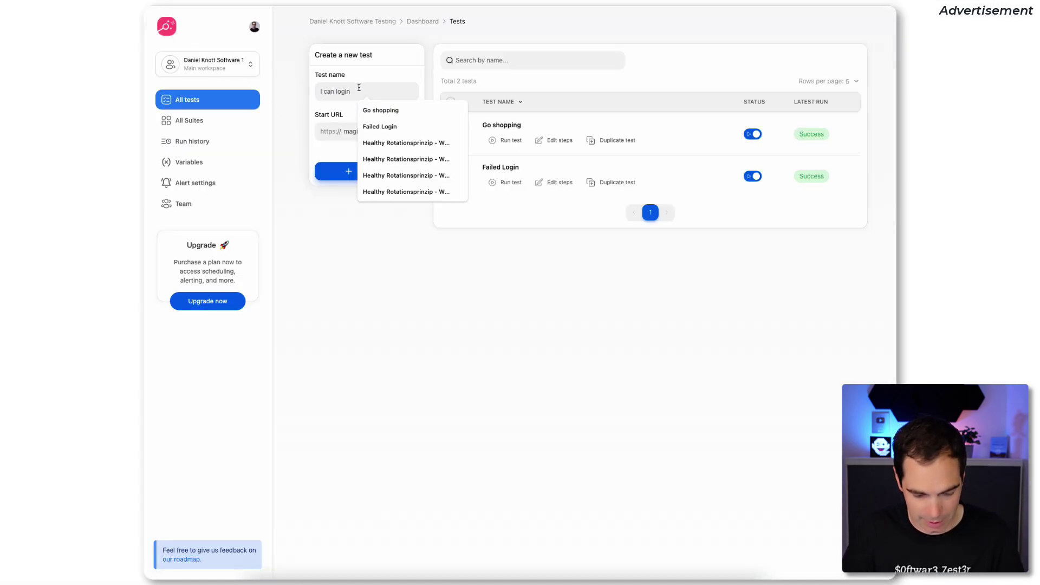
type("another test")
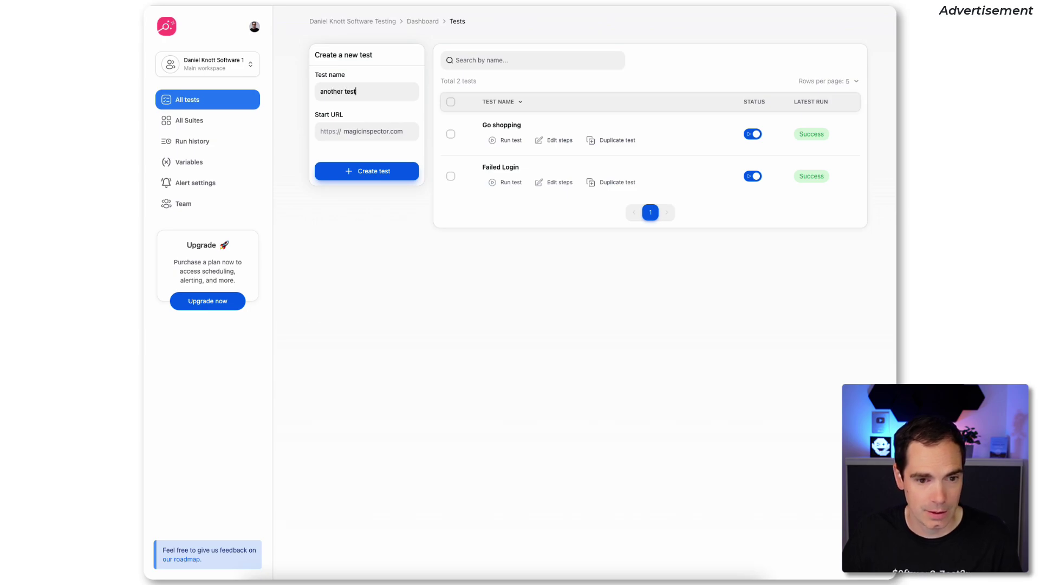
left_click(388, 130)
type("practicesoftwaretesting.com")
left_click(386, 147)
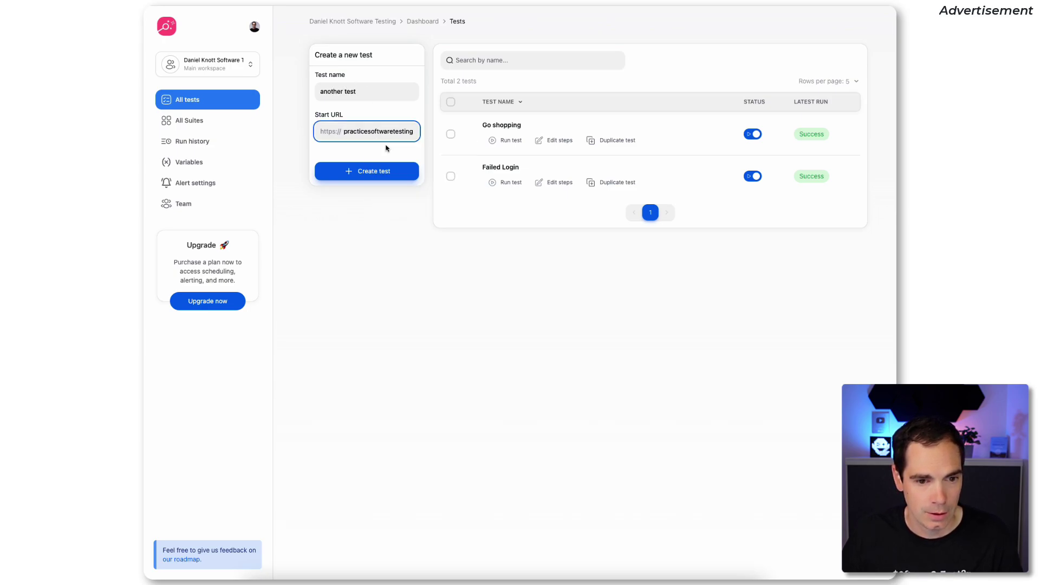
left_click(358, 176)
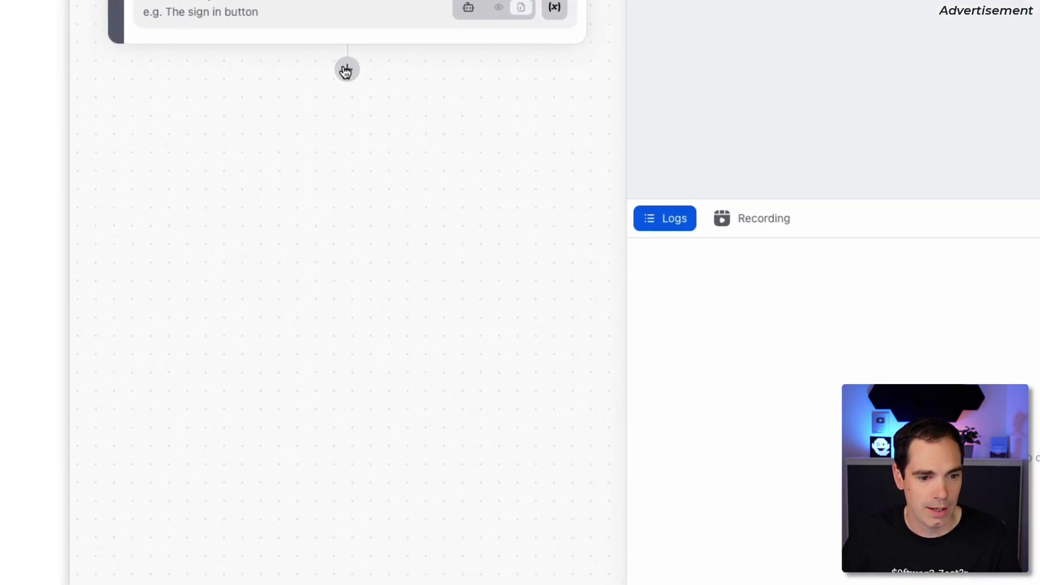
- Add a second step of type Import Reusable Test that imports the "Go shopping" test
left_click(352, 46)
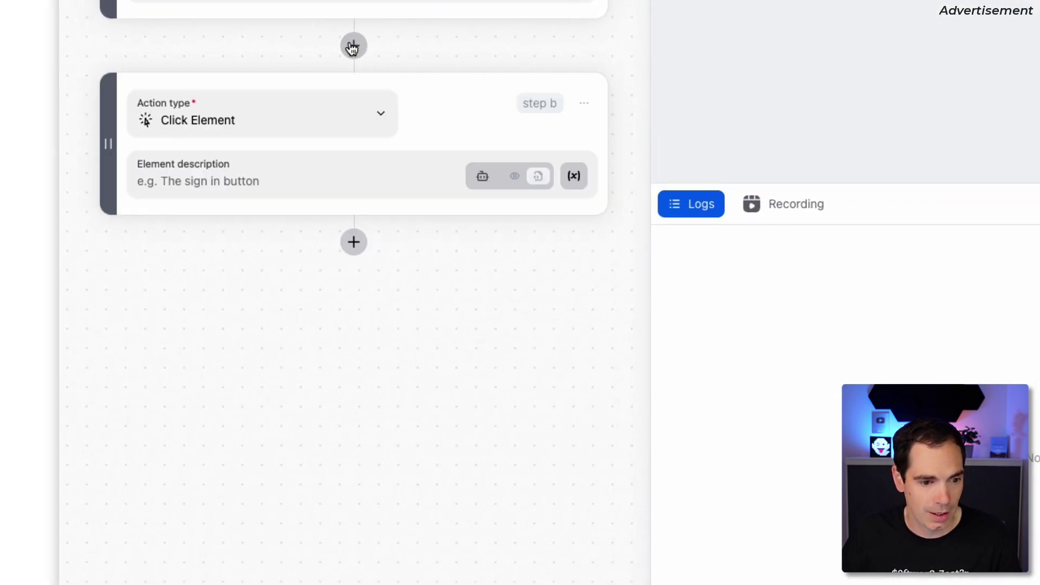
left_click(368, 124)
scroll(296, 272, "down", 5)
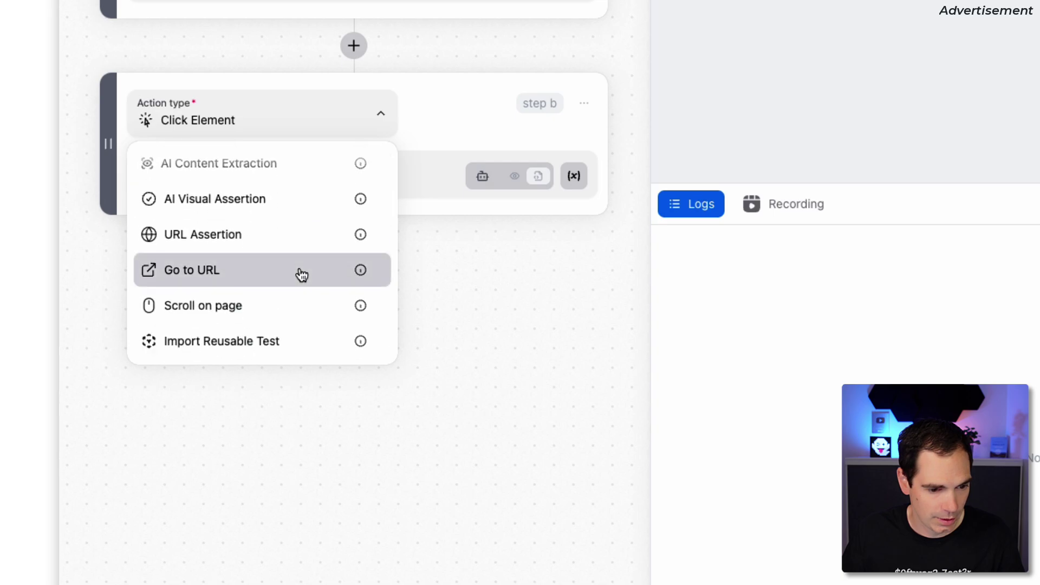
left_click(275, 344)
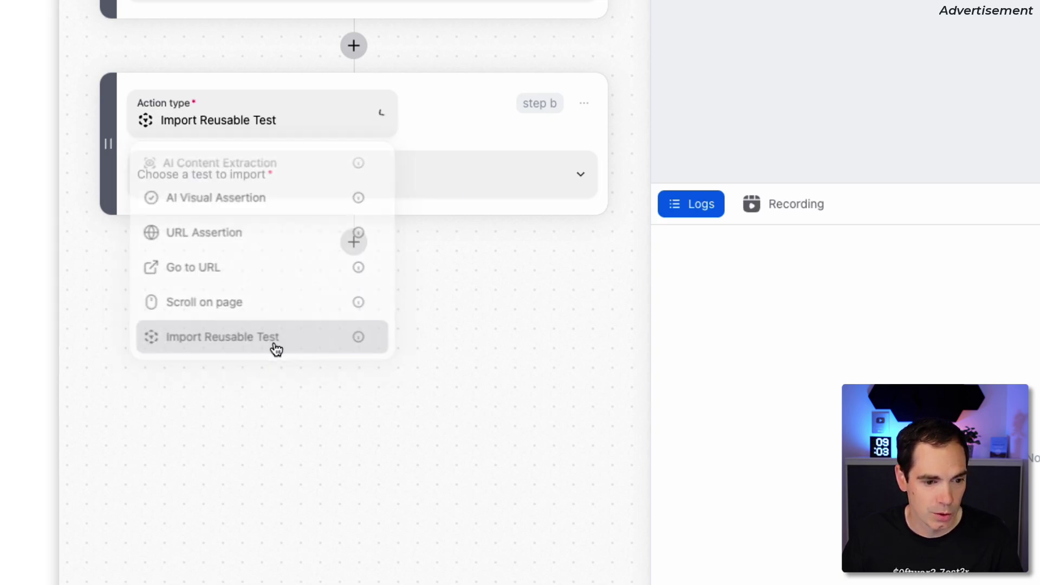
left_click(577, 181)
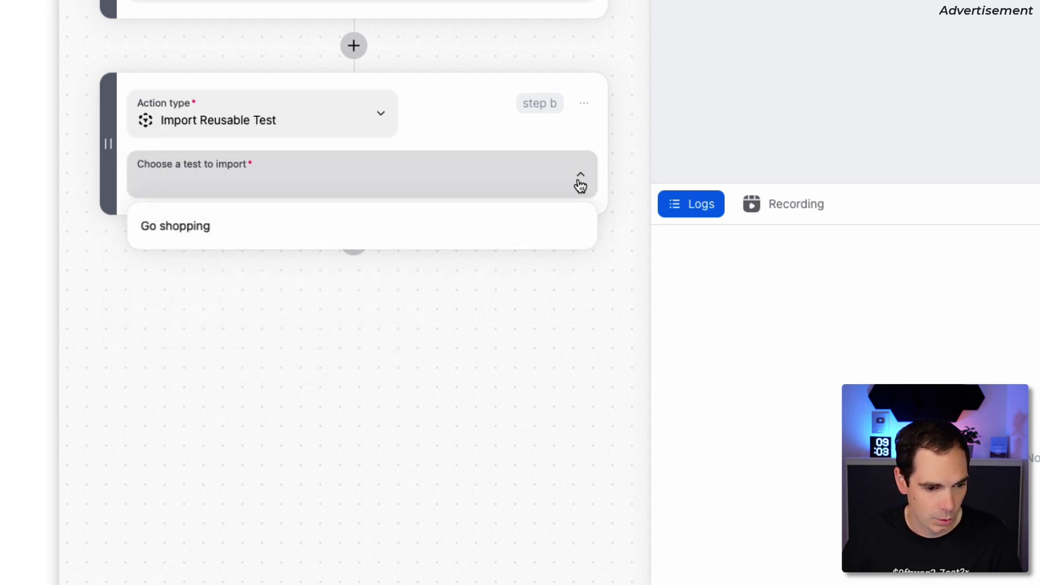
left_click(358, 236)
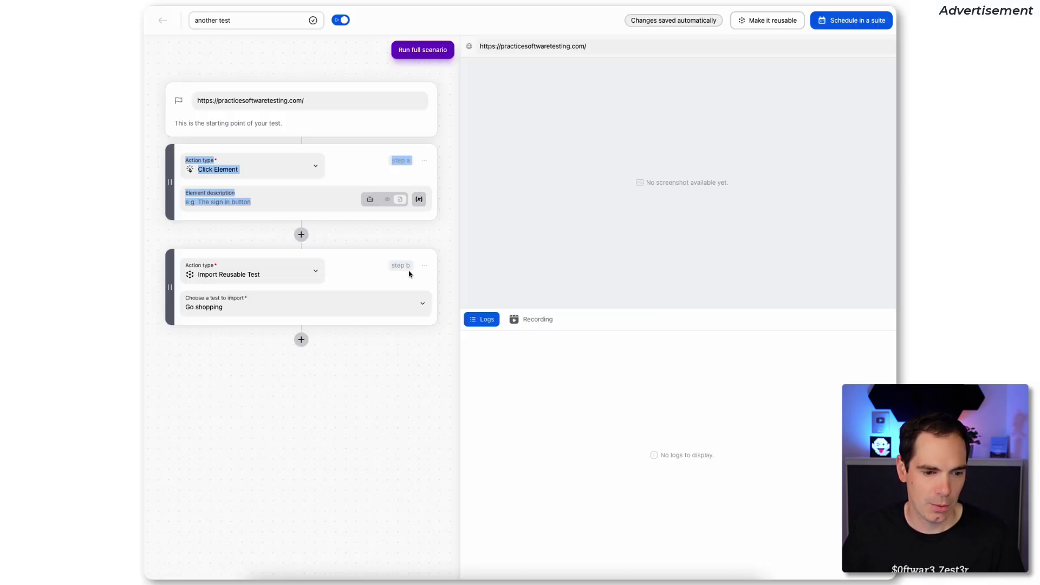
- Change the second step's action type from Import Reusable Test to Click Element
left_click(317, 271)
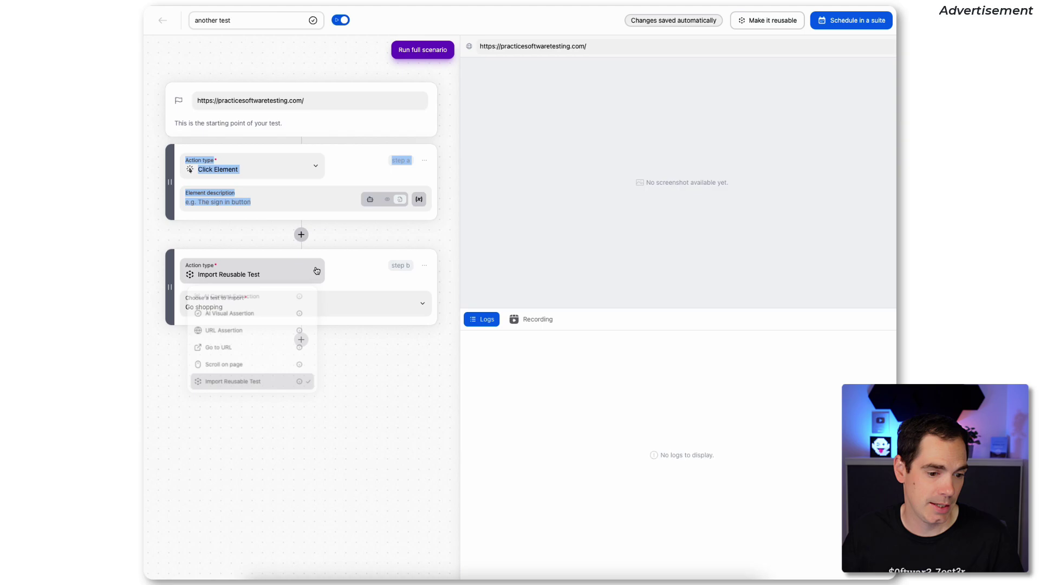
scroll(282, 308, "up", 5)
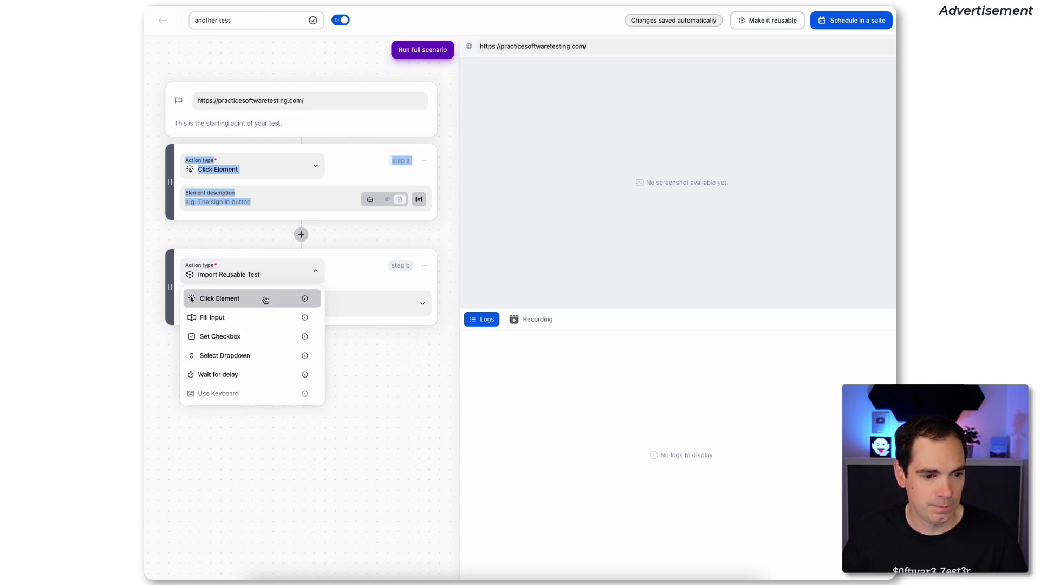
left_click(264, 299)
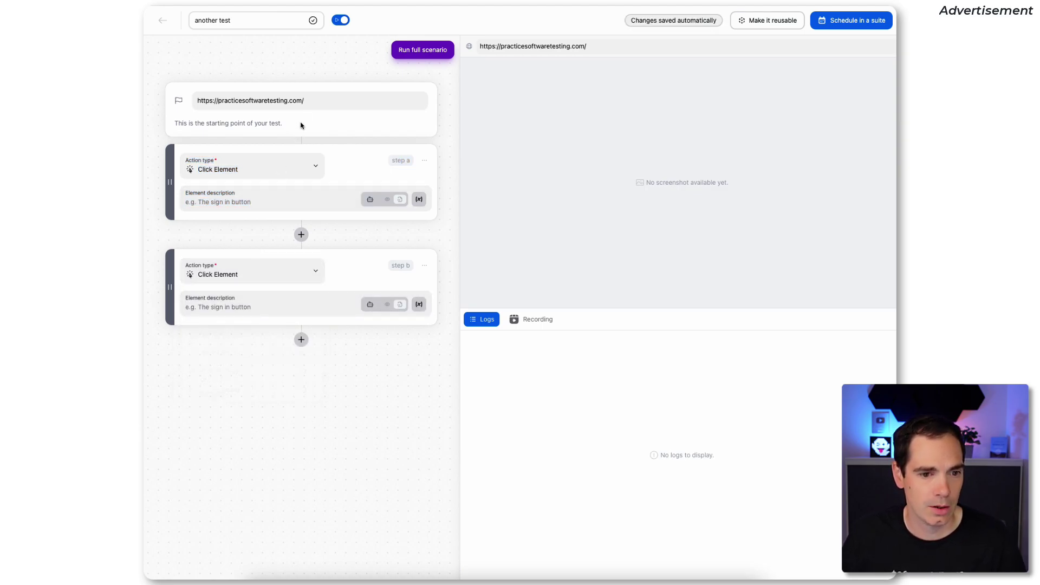
- Describe the element of the first Click Element step as "on the first product on the page"
left_click(290, 197)
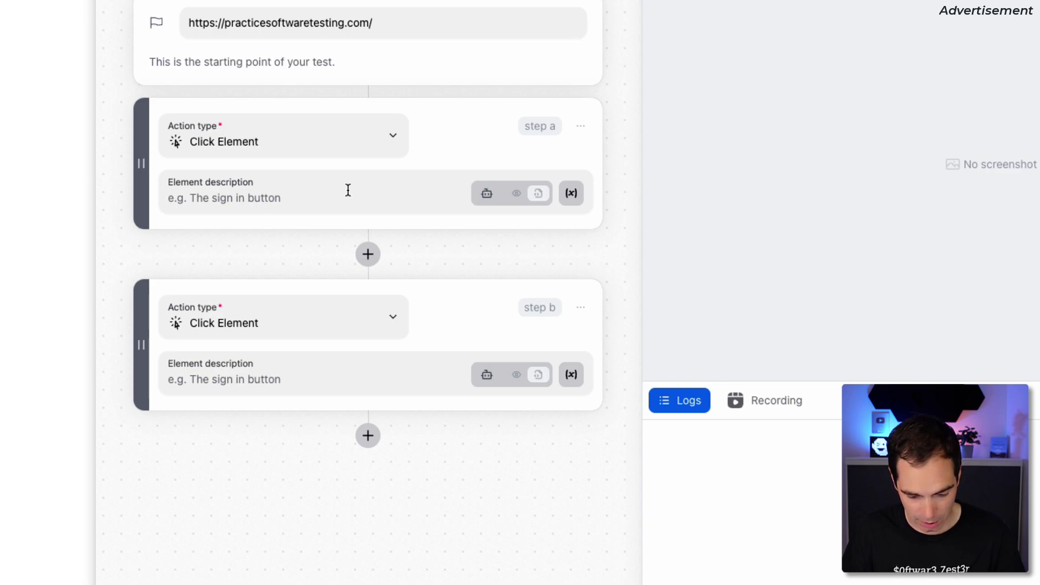
type("on t")
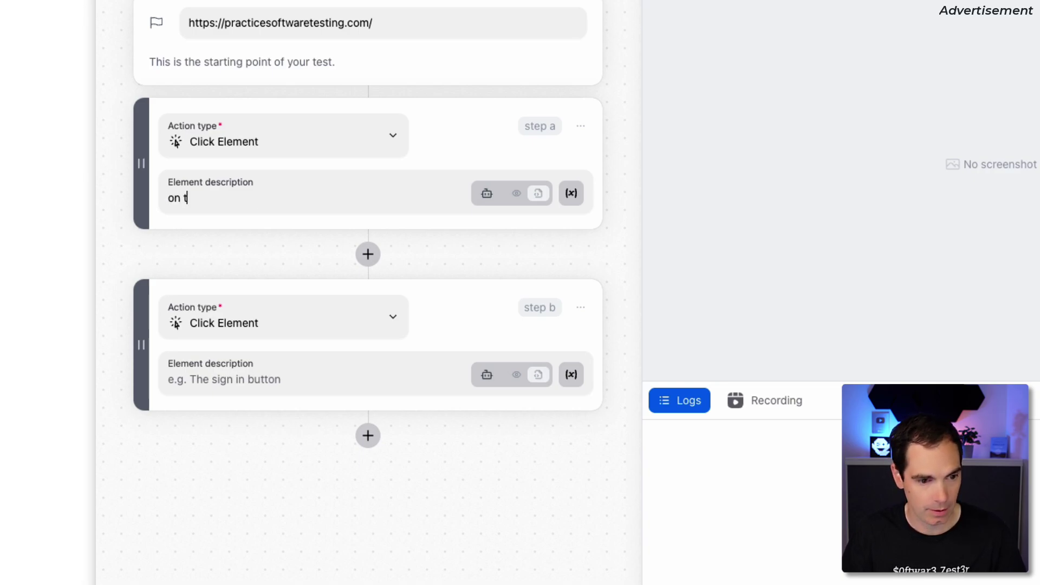
type("he first ele")
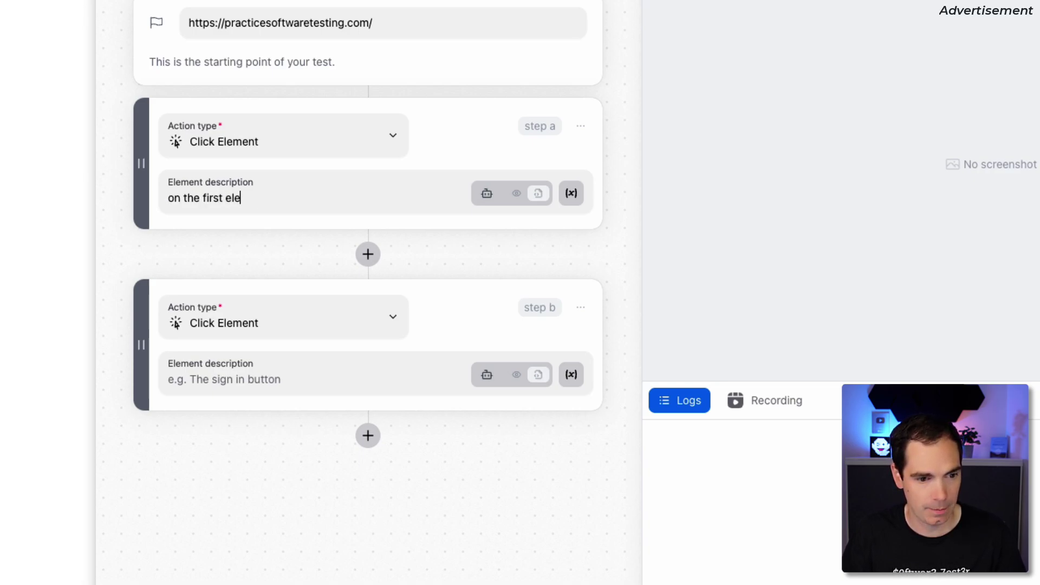
type("ment")
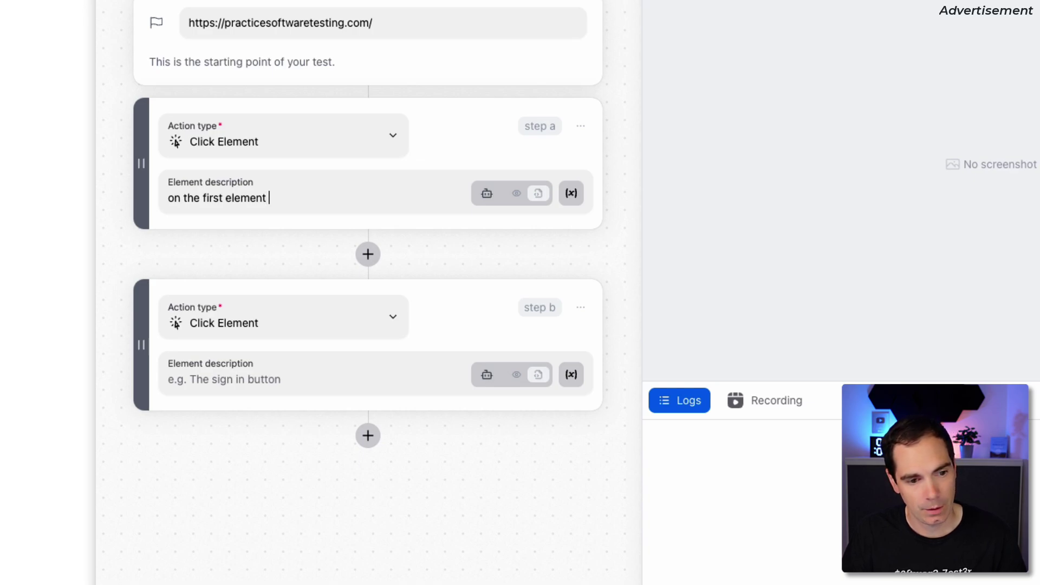
key("BackSpace")
key("BackSpace")
key("BackSpace")
key("BackSpace")
type("prod")
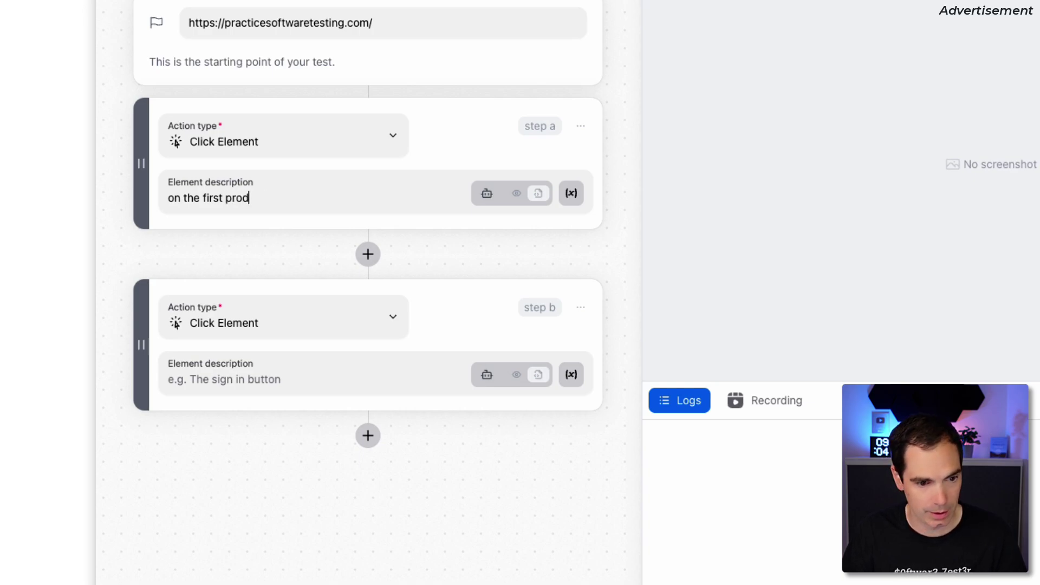
type("uct on the")
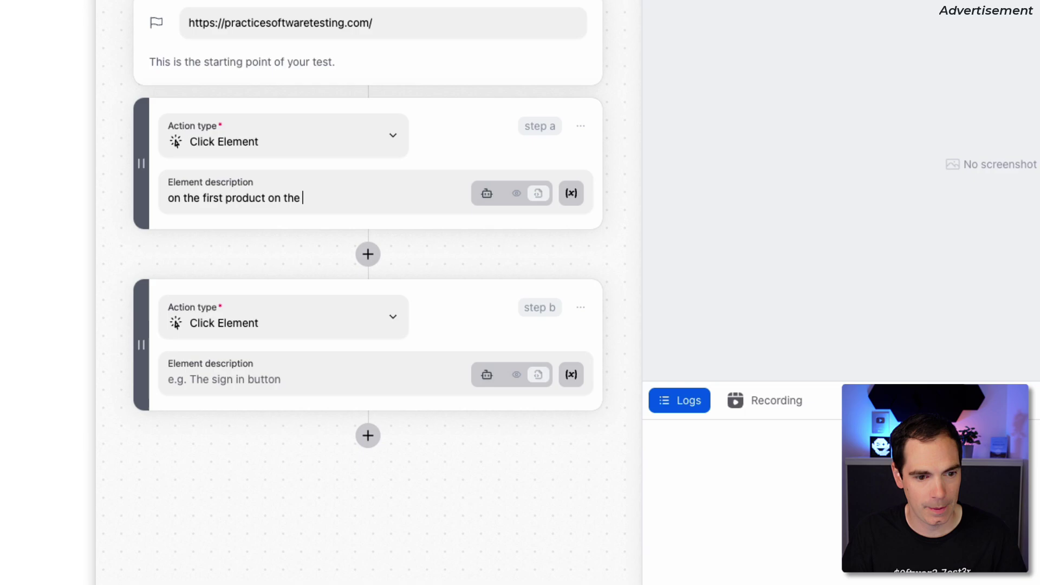
type(" plakg")
key("BackSpace")
key("BackSpace")
key("BackSpace")
key("BackSpace")
type("age")
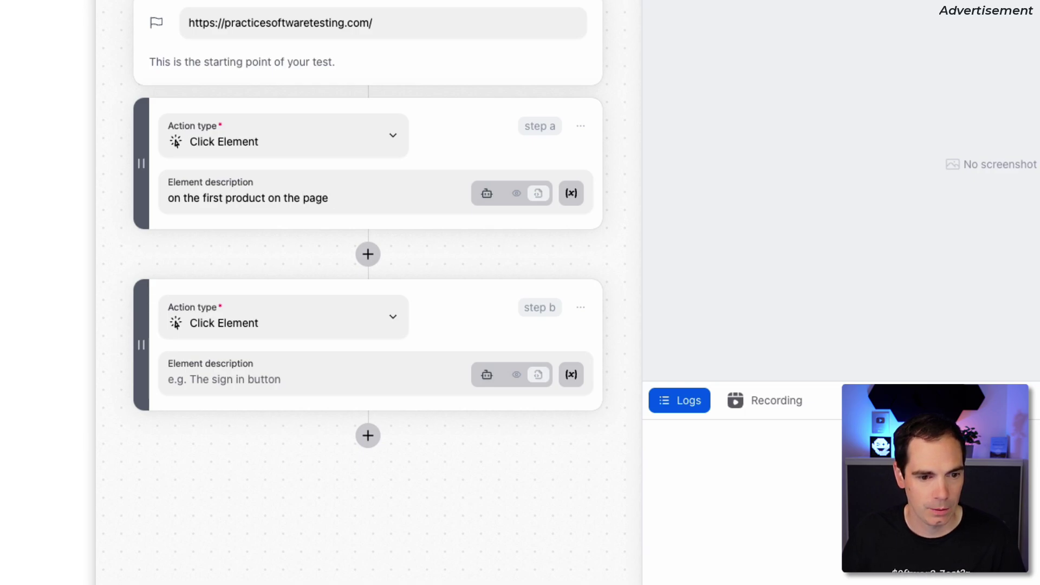
- Describe the element of the second Click Element step as "Put it to the shopping cart"
left_click(287, 369)
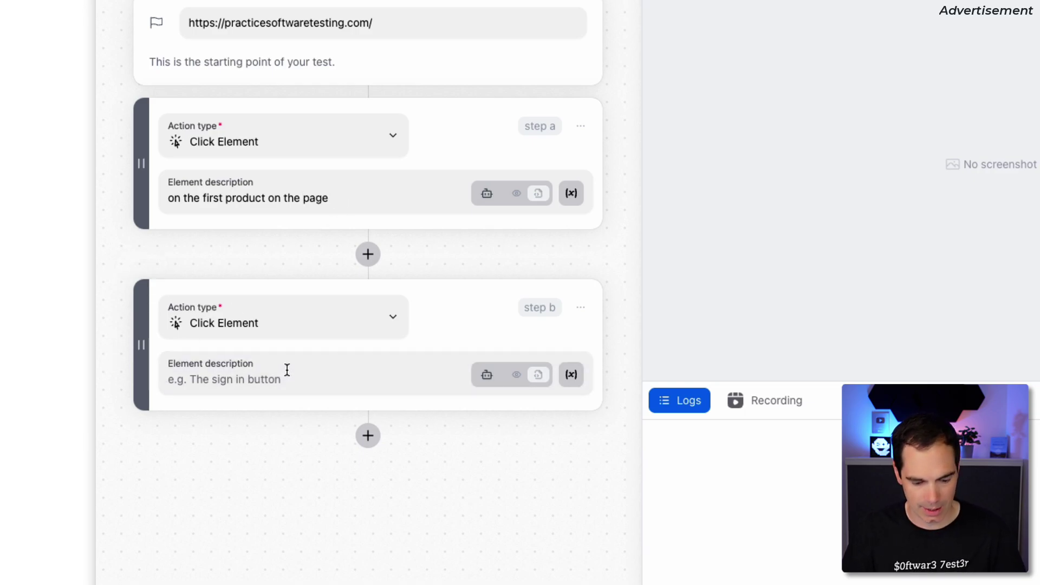
type("add")
key("BackSpace")
key("BackSpace")
key("BackSpace")
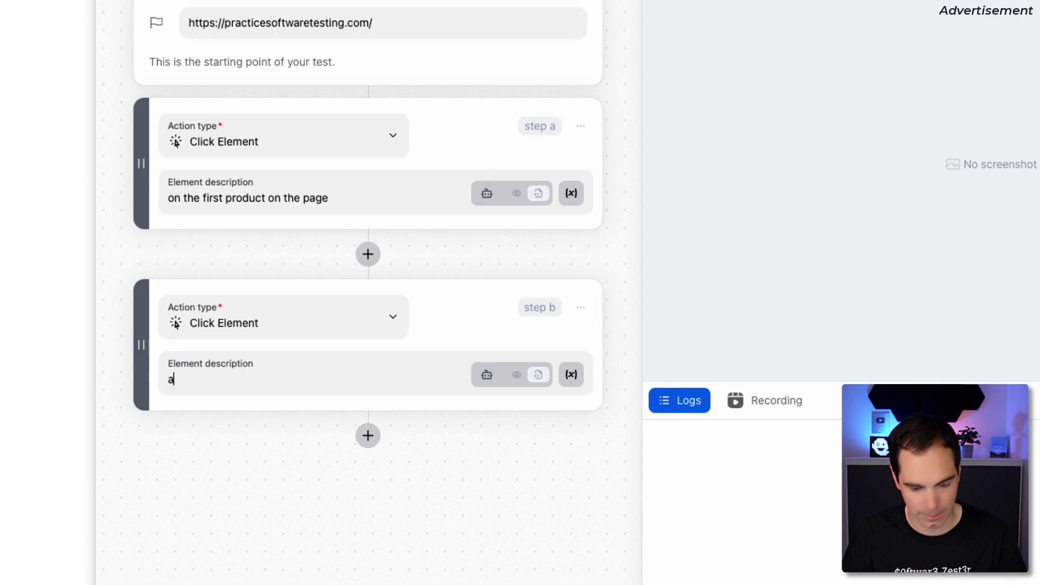
type("Put")
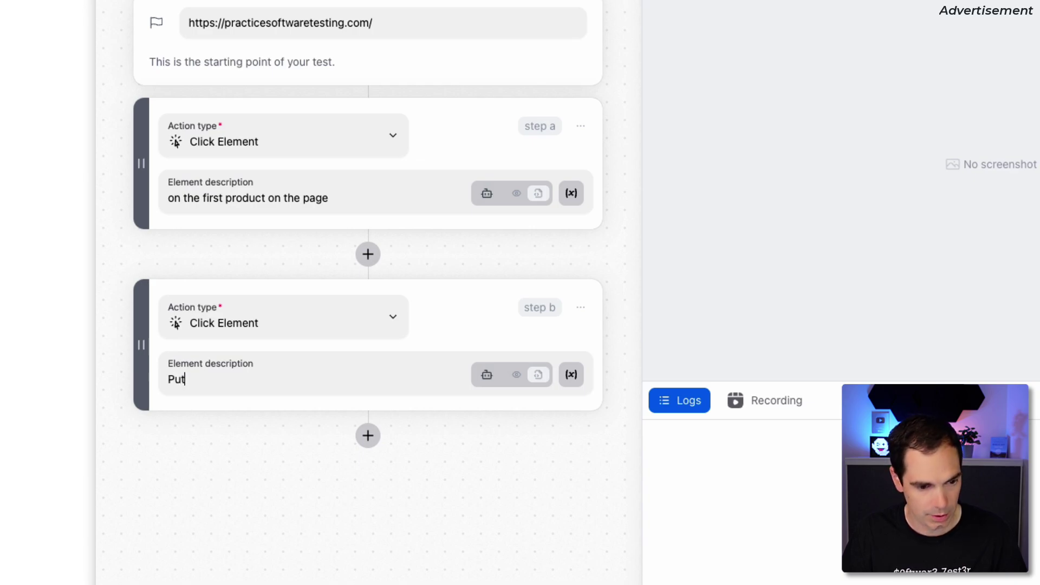
type(" it to the s")
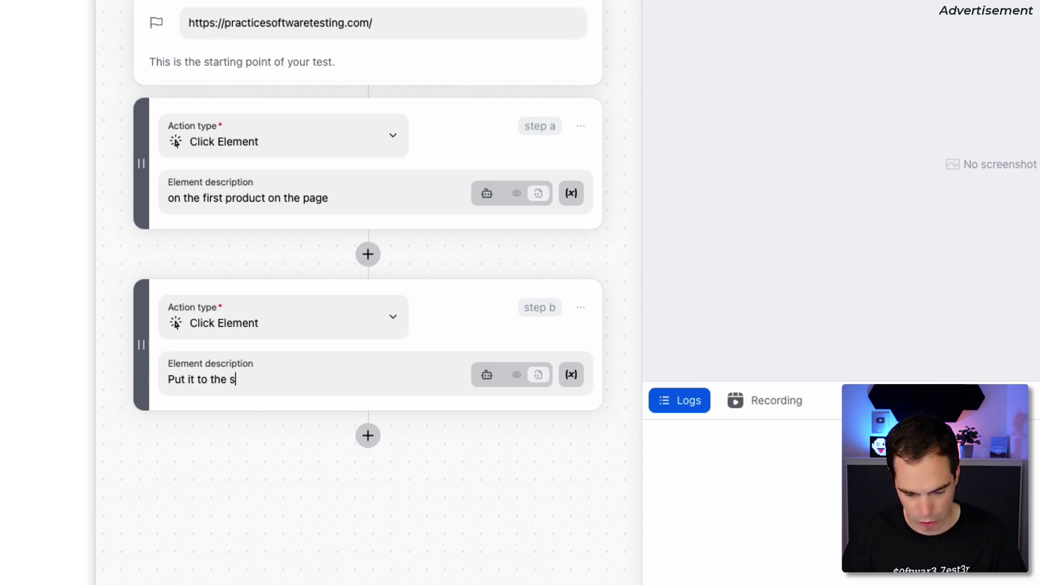
type("hopping car")
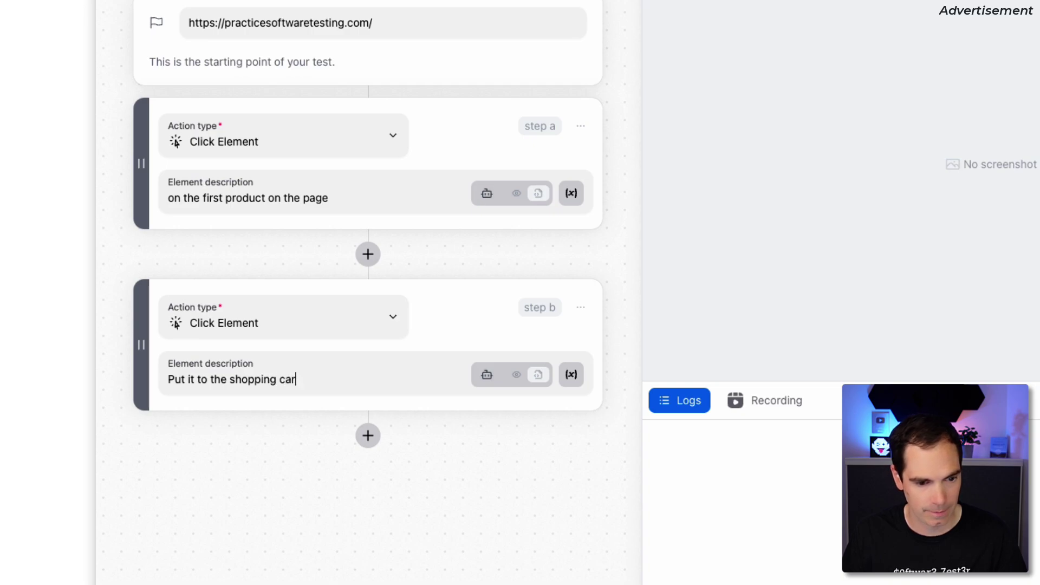
type("t")
- Insert a step between the two Click Element steps and set its action type to AI Visual Assertion
left_click(369, 259)
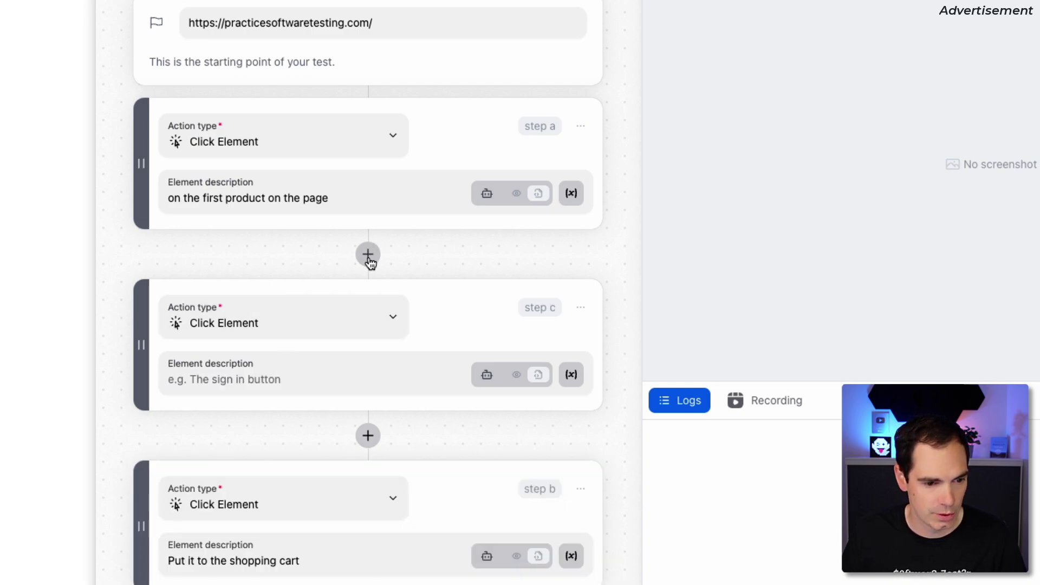
left_click(320, 322)
scroll(291, 473, "down", 2)
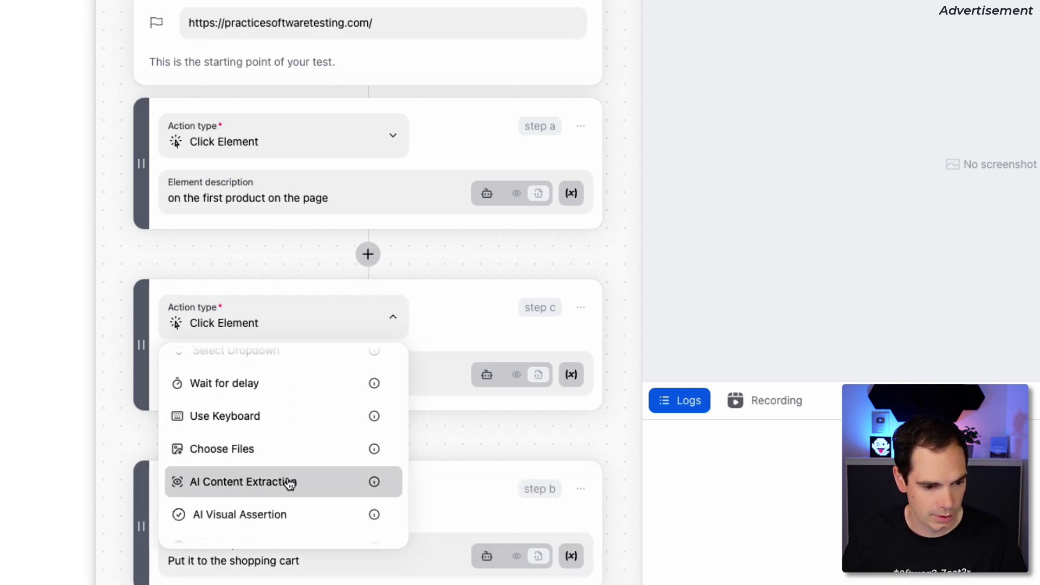
left_click(280, 513)
- Describe the inserted visual assertion as "We are on the product landing page"
left_click(251, 375)
type("We")
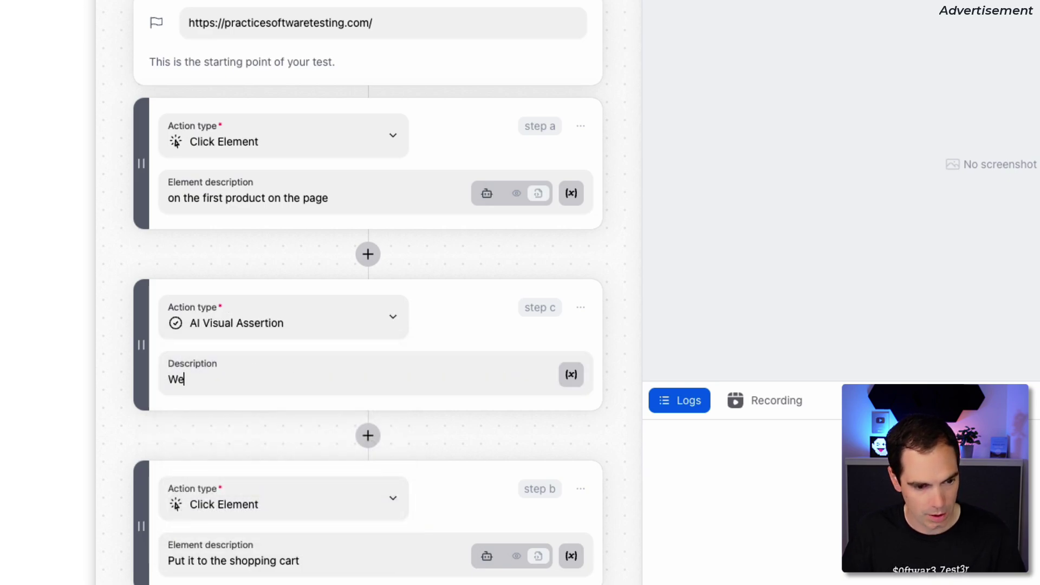
type(" are on t")
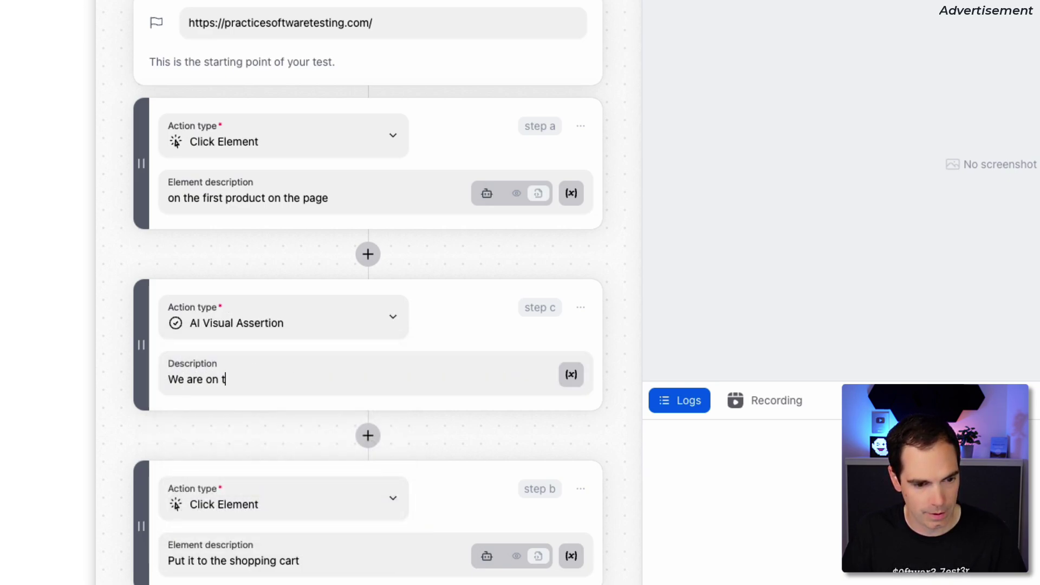
type("he produc")
key("BackSpace")
key("BackSpace")
key("BackSpace")
key("BackSpace")
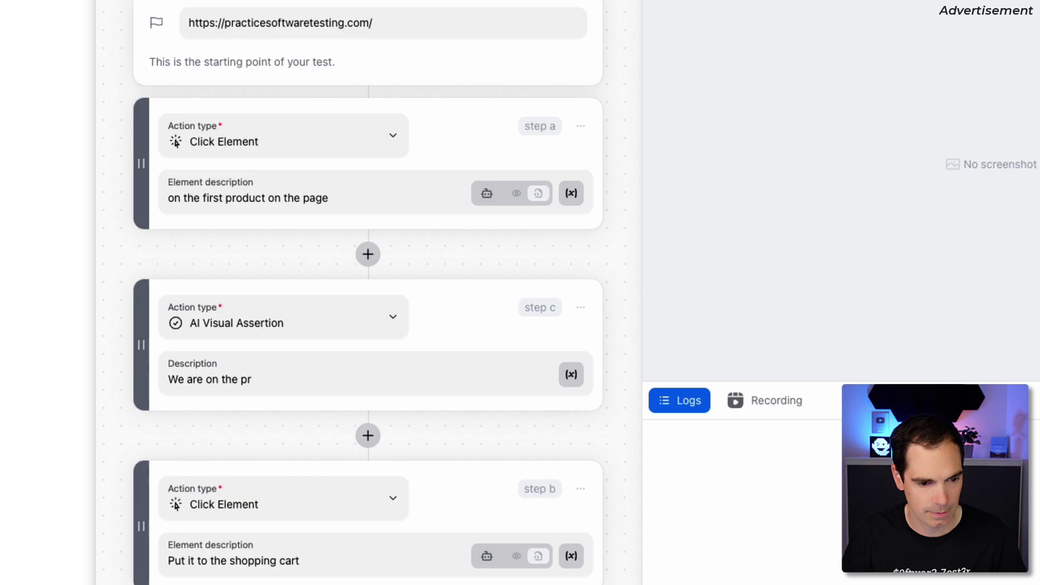
type("oduct landing page")
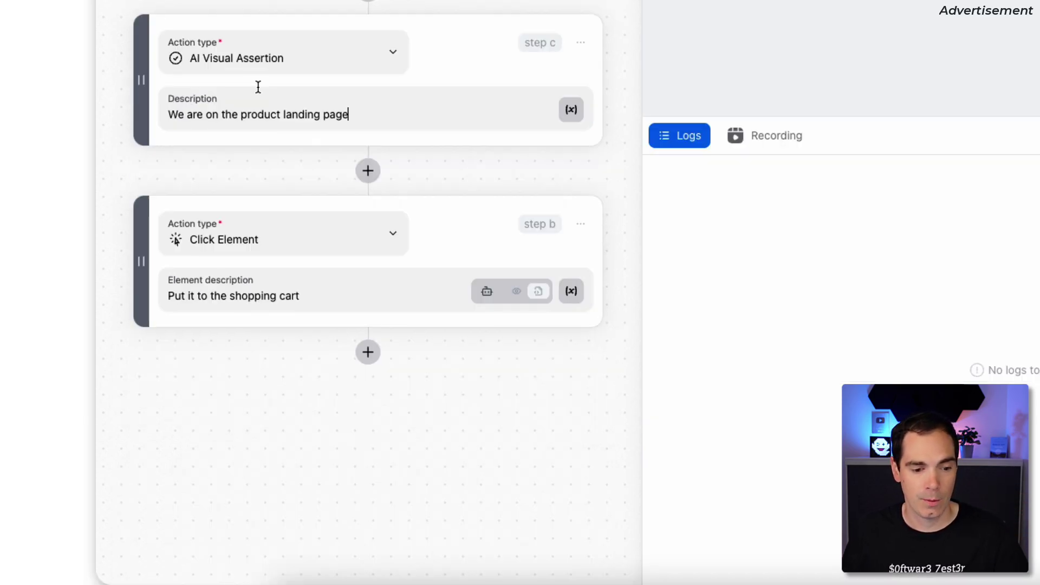
- Add a Click Element step at the end of the test with the element description "Open the shopping cart"
left_click(368, 352)
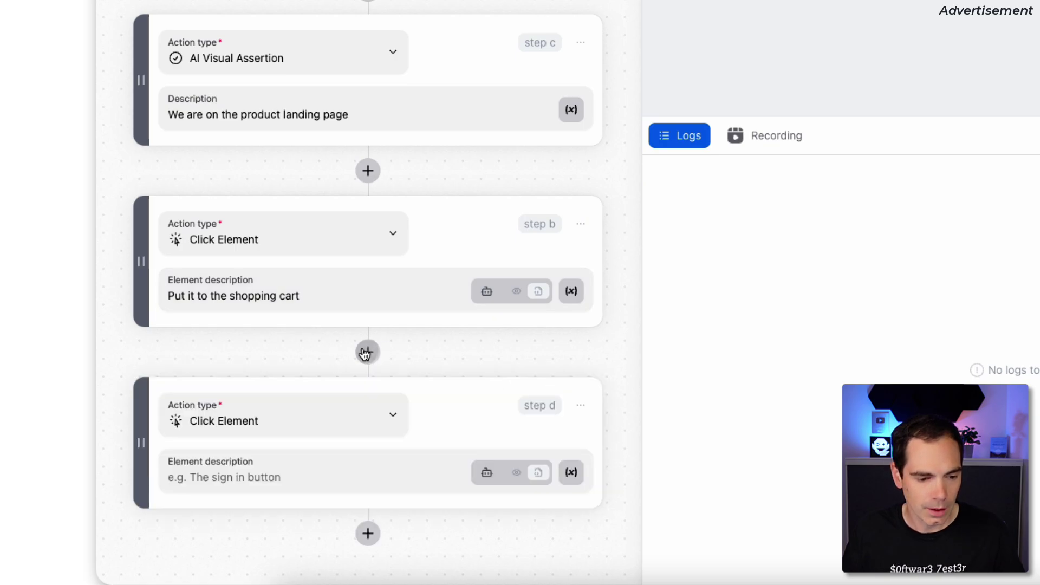
left_click(305, 451)
type("Open")
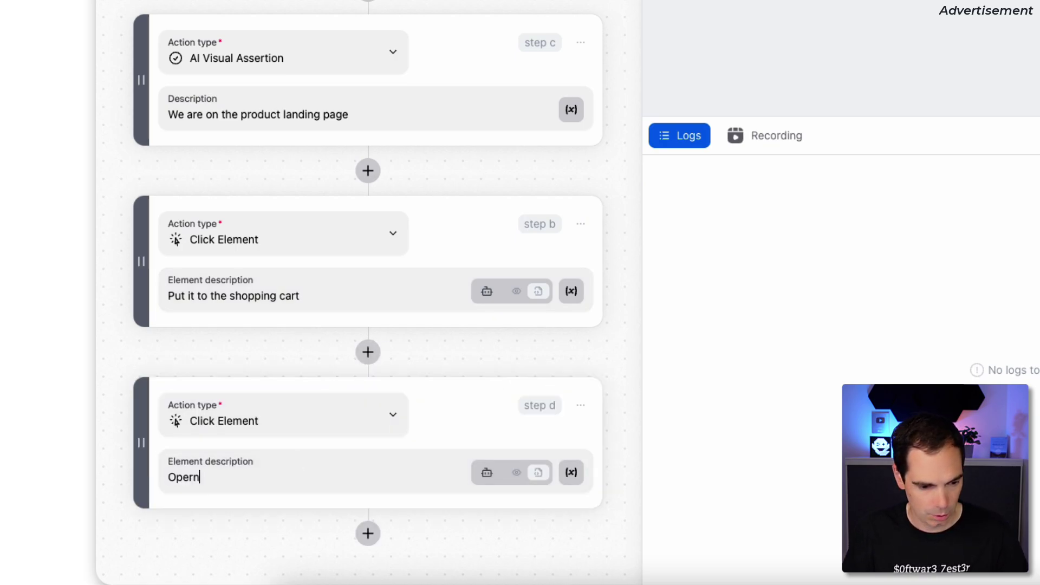
key("BackSpace")
type("n the s")
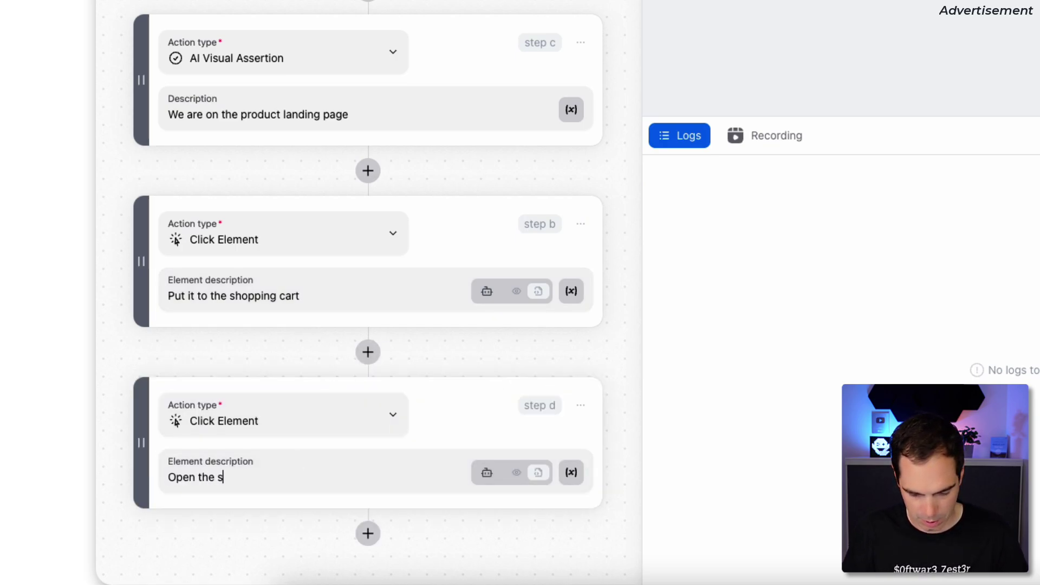
type("hopping cart")
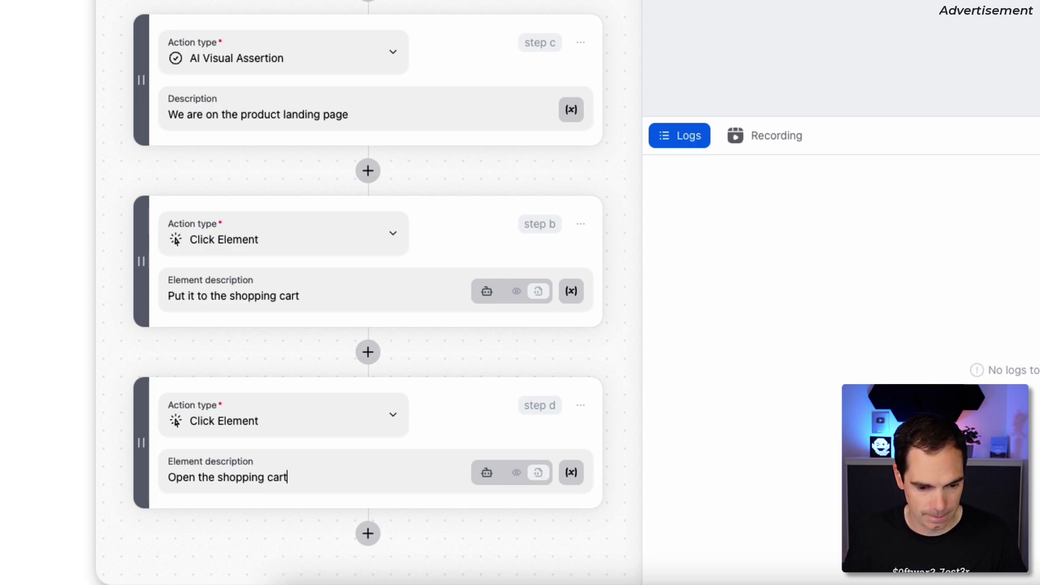
- Add a final step after "Open the shopping cart" and set its action type to AI Visual Assertion
left_click(367, 534)
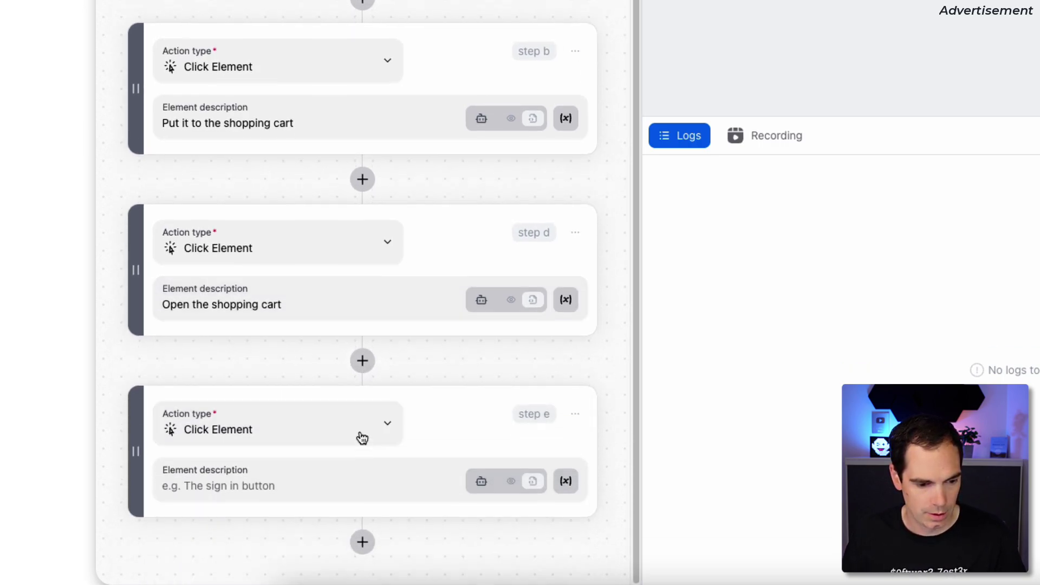
left_click(278, 437)
scroll(288, 309, "down", 3)
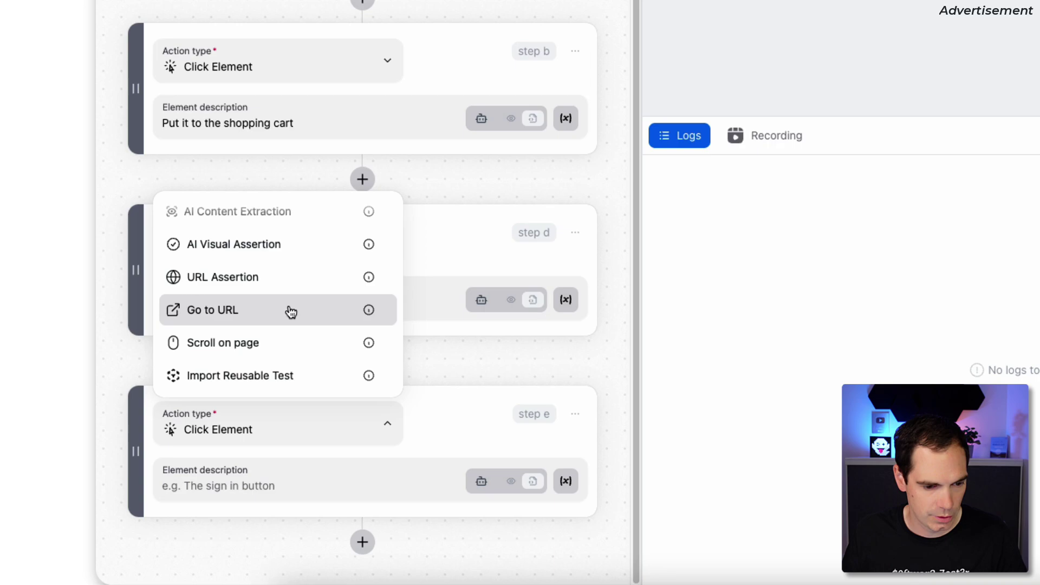
left_click(279, 245)
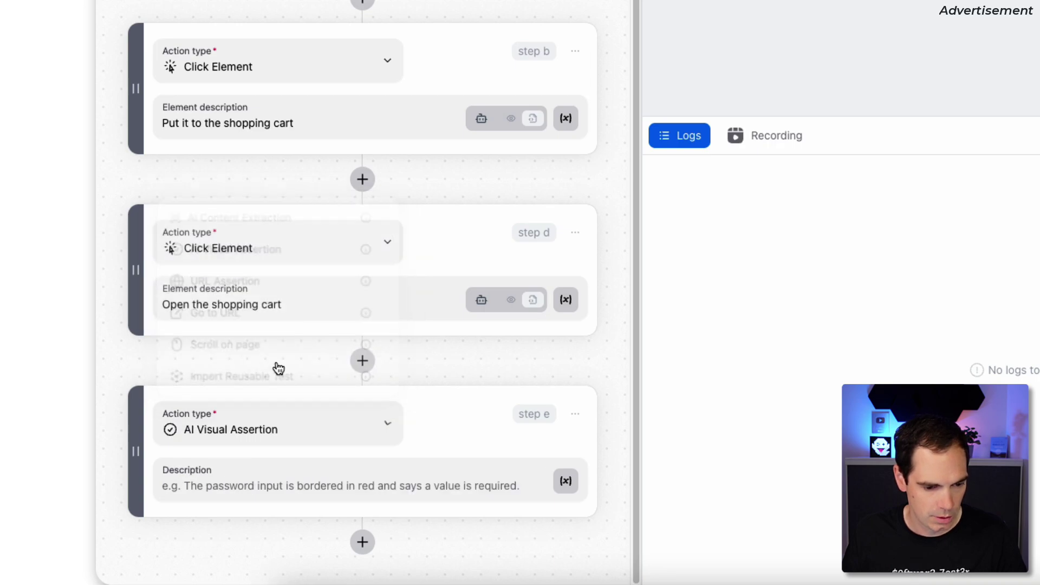
- Describe the final visual assertion as "Check that the one element is in the shopping cart"
left_click(284, 485)
type("C")
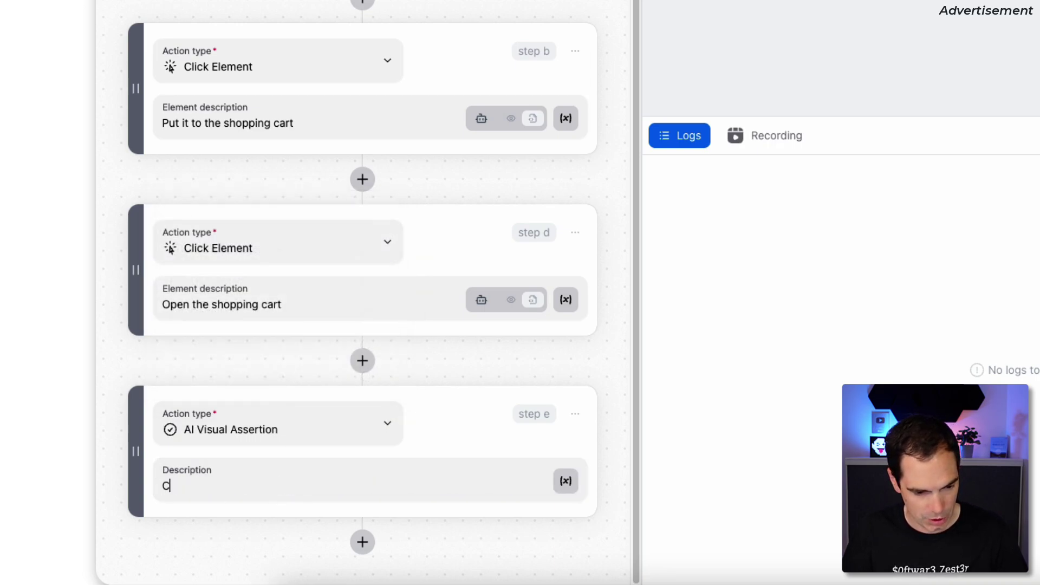
type("heck that th")
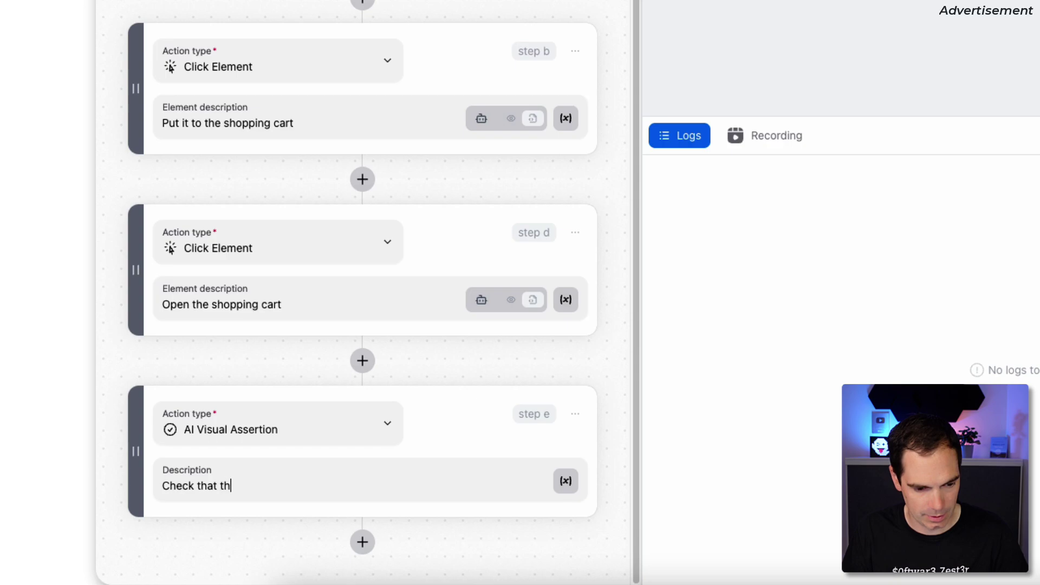
key("BackSpace")
type("he one el")
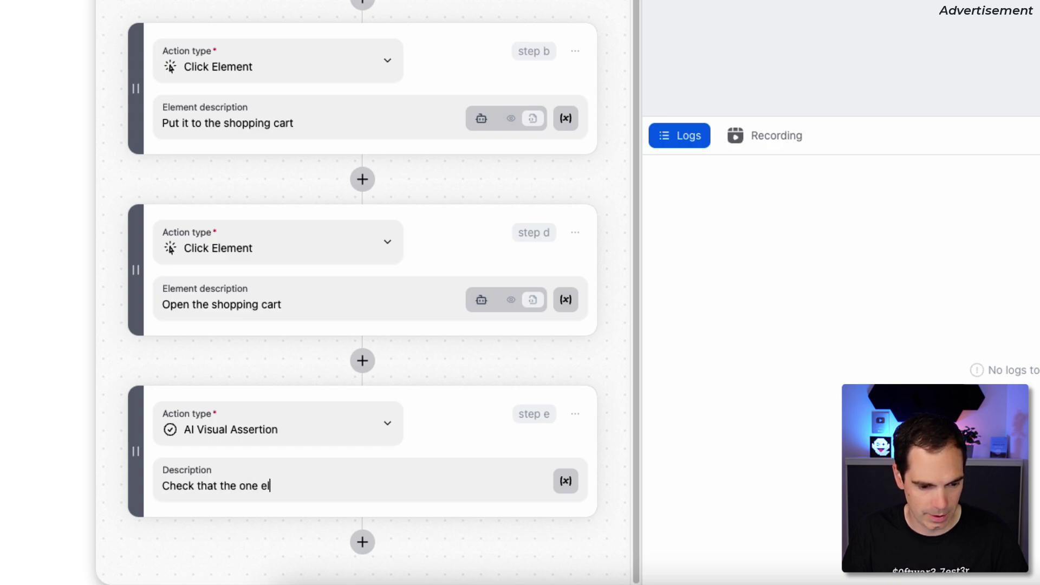
type("ement is in the ")
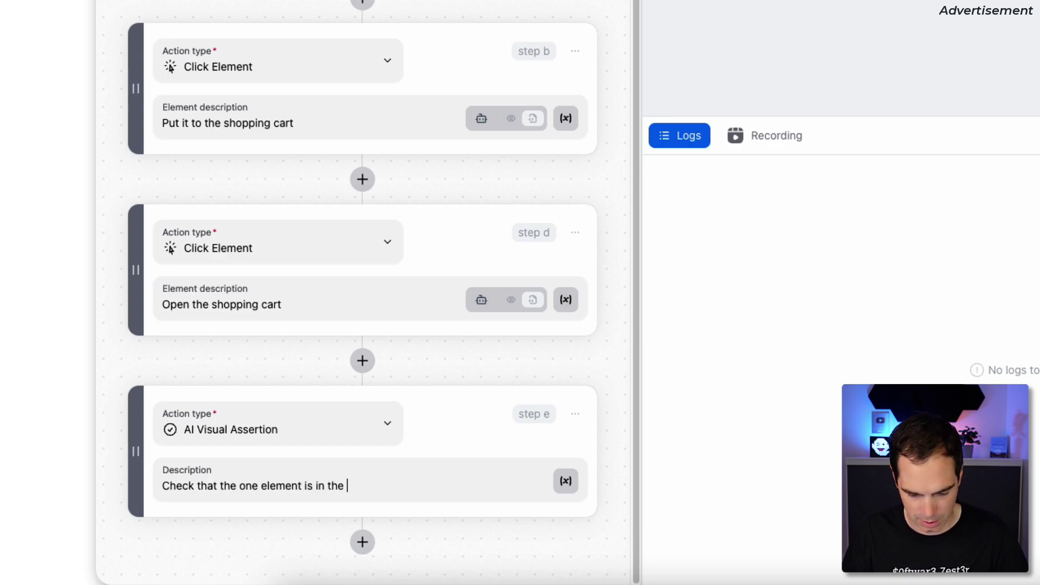
type("shopping cva")
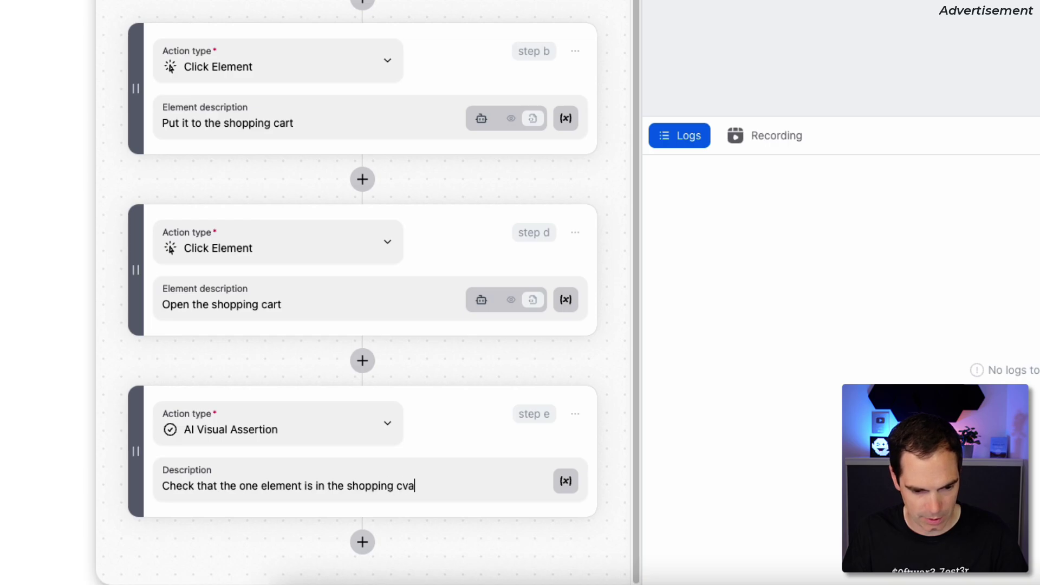
key("BackSpace")
key("BackSpace")
type("art")
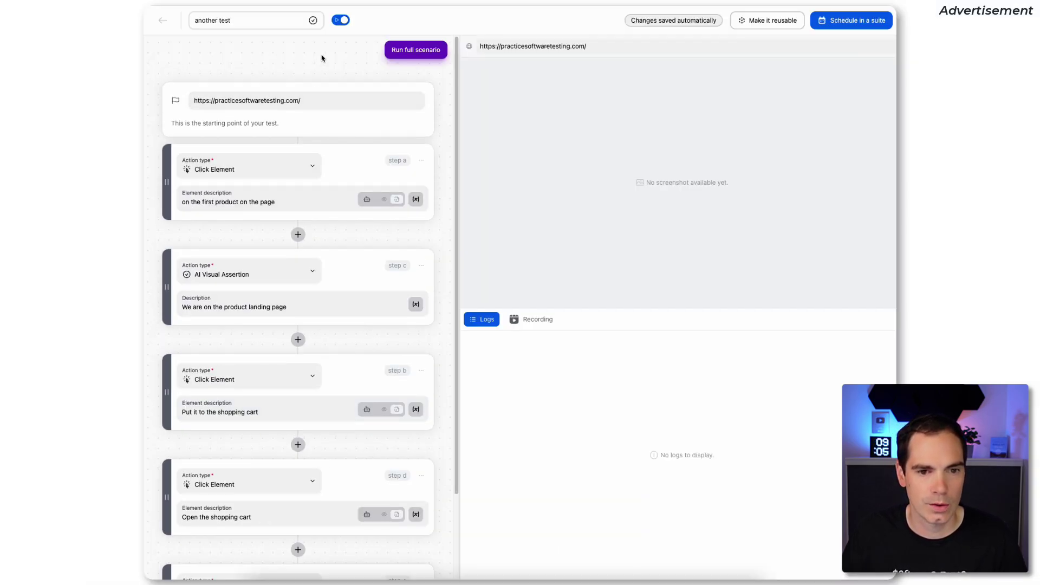
- Run the full scenario of "another test" and return to edition mode once all instructions have been executed
left_click(402, 49)
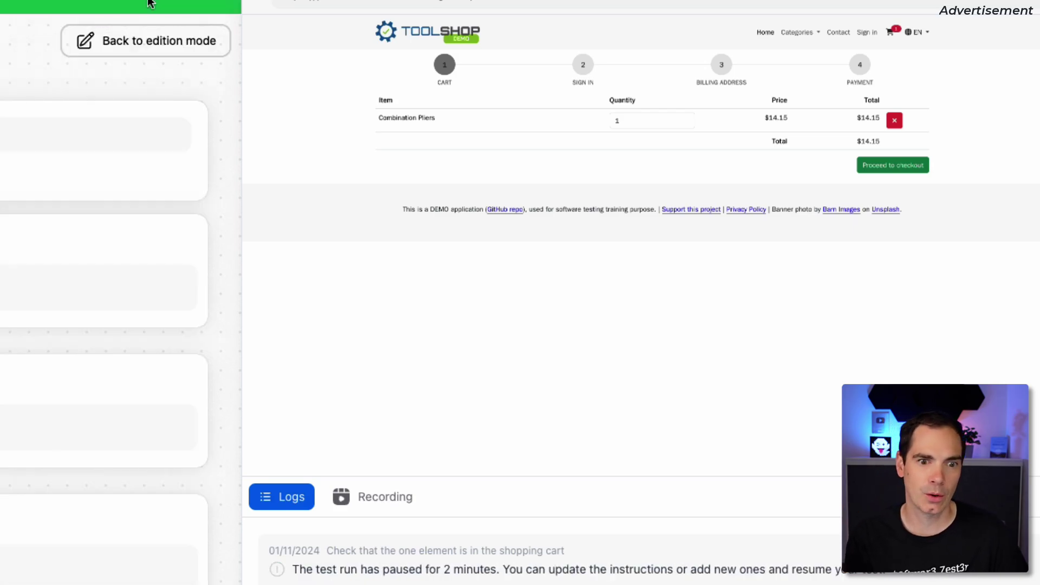
left_click(154, 46)
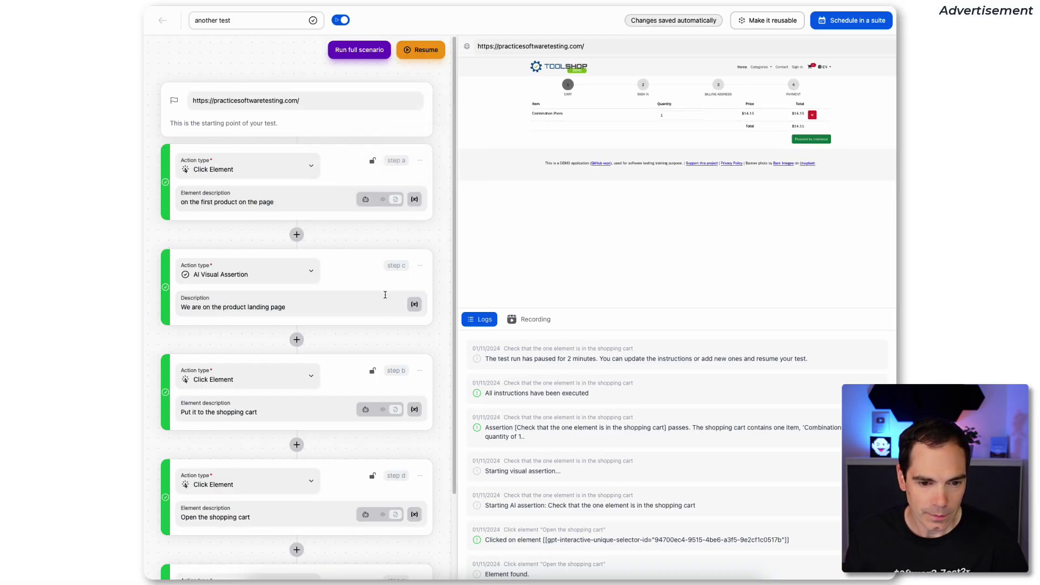
- Lock the Click Element steps for the first product, the add-to-cart action and opening the shopping cart
left_click(373, 370)
scroll(378, 368, "down", 1)
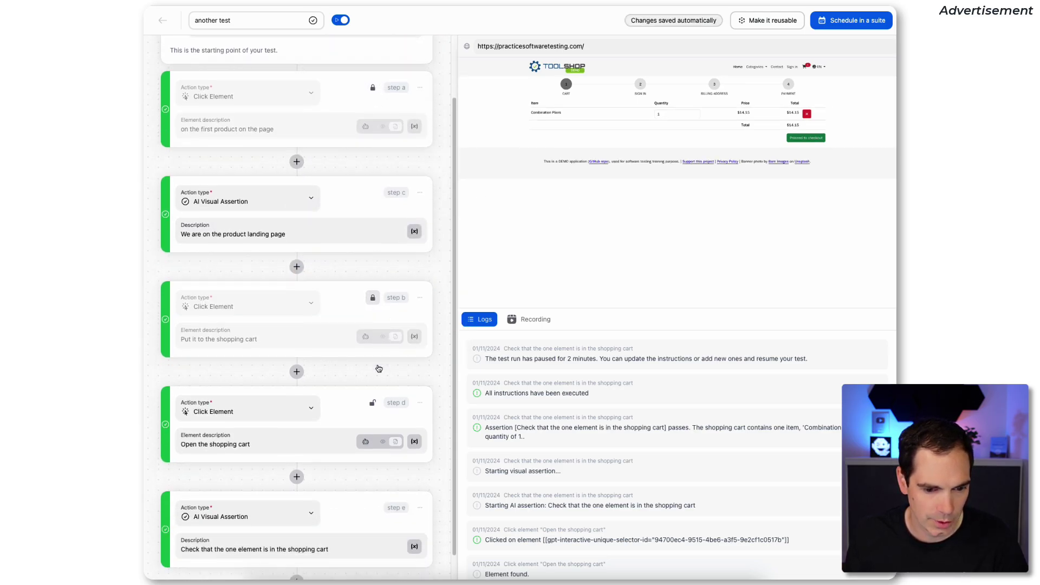
left_click(378, 403)
- Unlock the "Open the shopping cart" step and disable AI for it so it uses a CSS selector
scroll(378, 404, "down", 1)
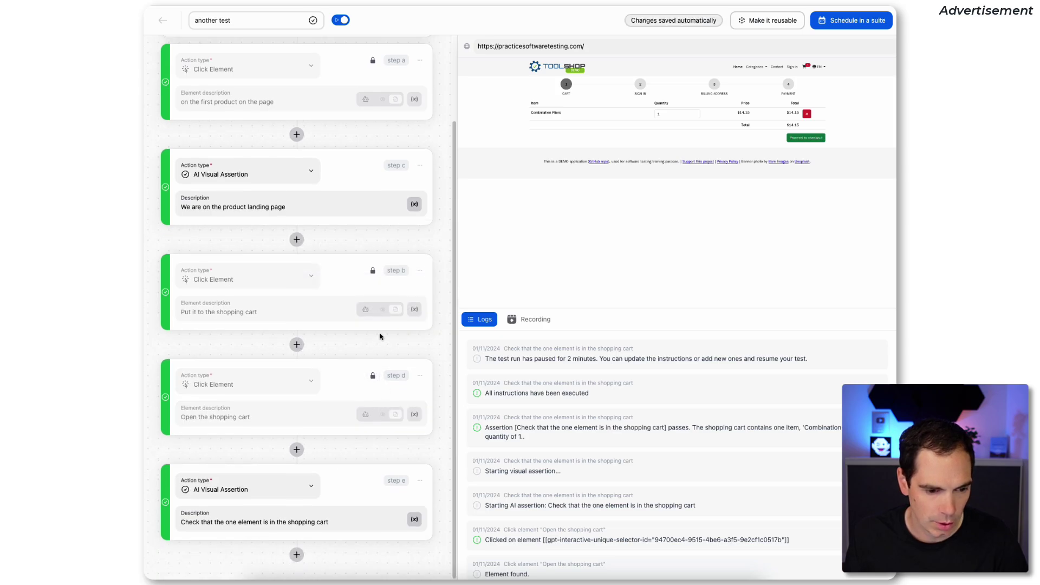
left_click(372, 376)
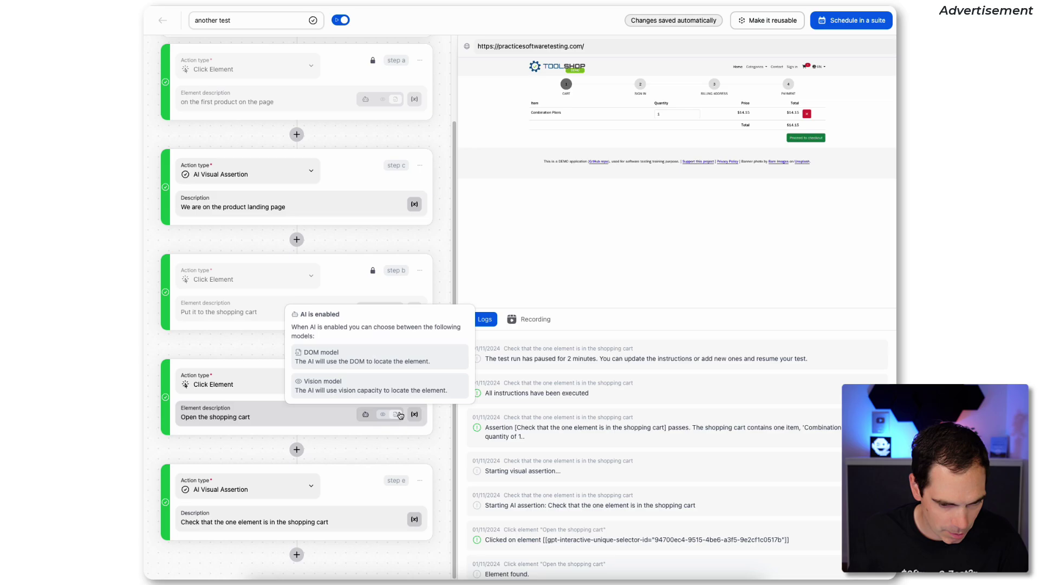
left_click(365, 414)
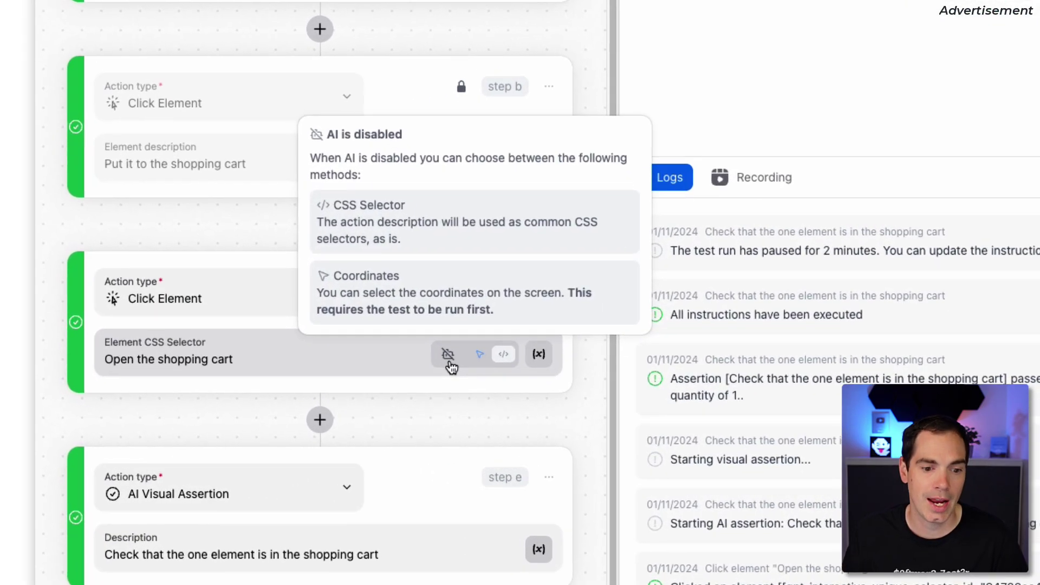